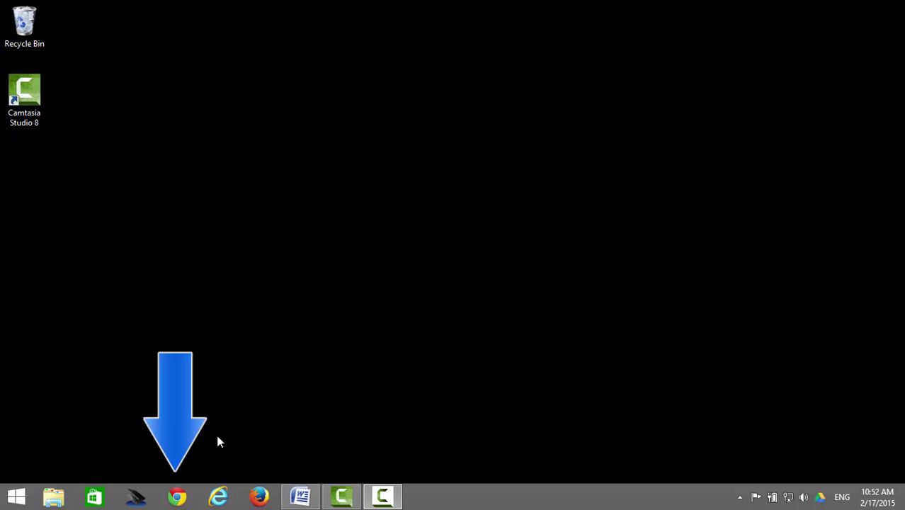
- Launch Google Chrome from the taskbar
{"action": "left_click", "coordinate": [177, 496]}
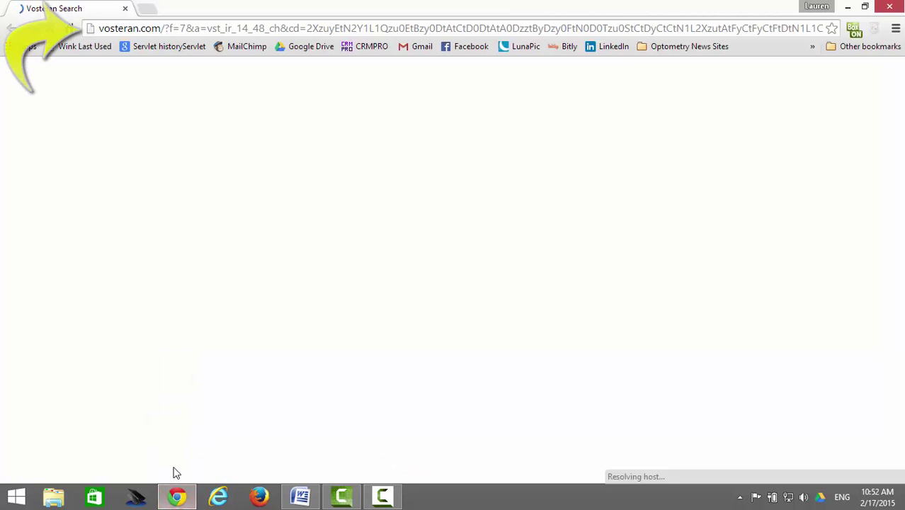
{"action": "left_click", "coordinate": [221, 31]}
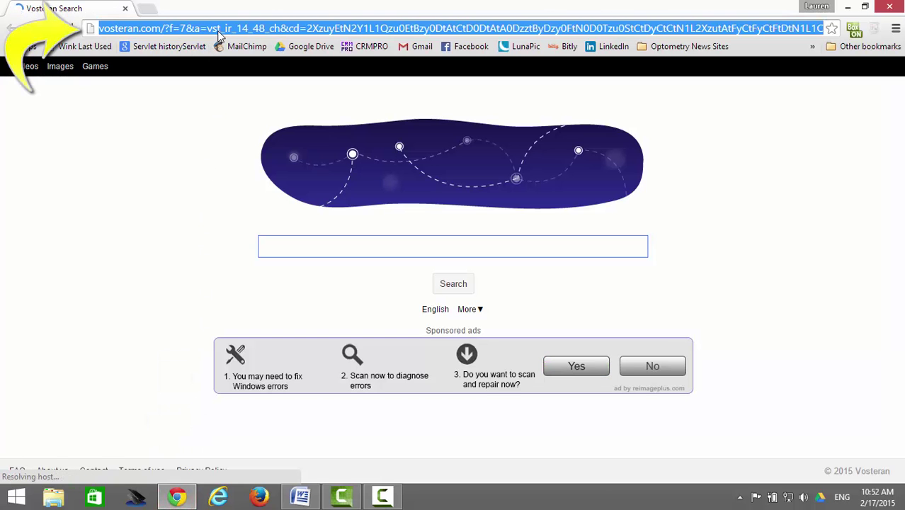
{"action": "type", "text": "www"}
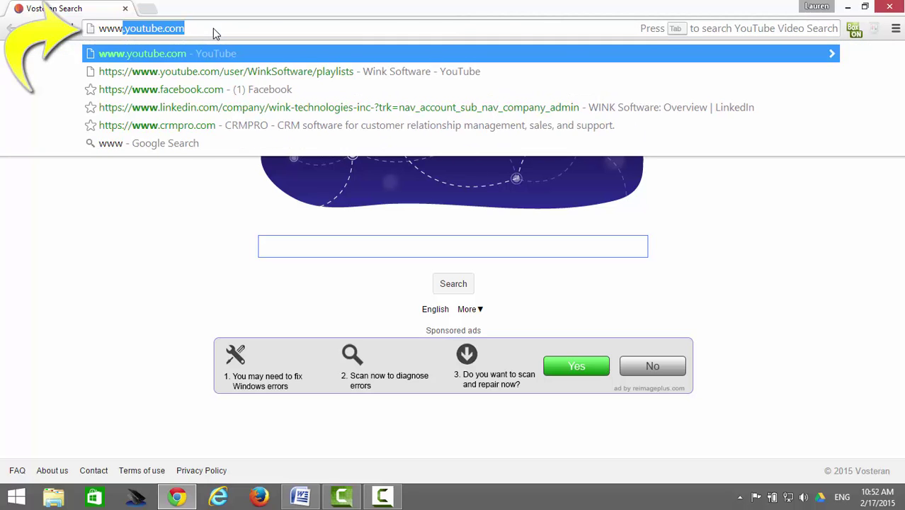
{"action": "type", "text": ".dow"}
{"action": "type", "text": "n"}
{"action": "key", "text": "BackSpace"}
{"action": "type", "text": "wnloadwink.com"}
{"action": "key", "text": "Return"}
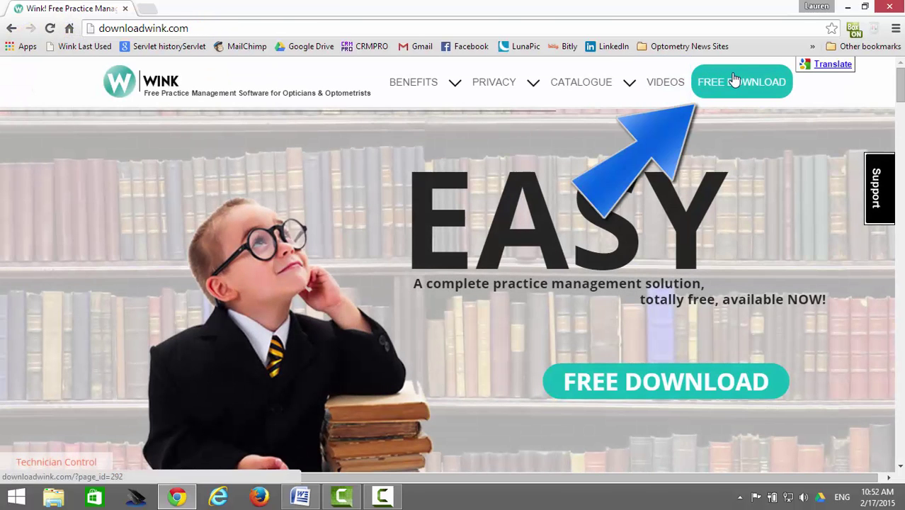
{"action": "left_click", "coordinate": [734, 80]}
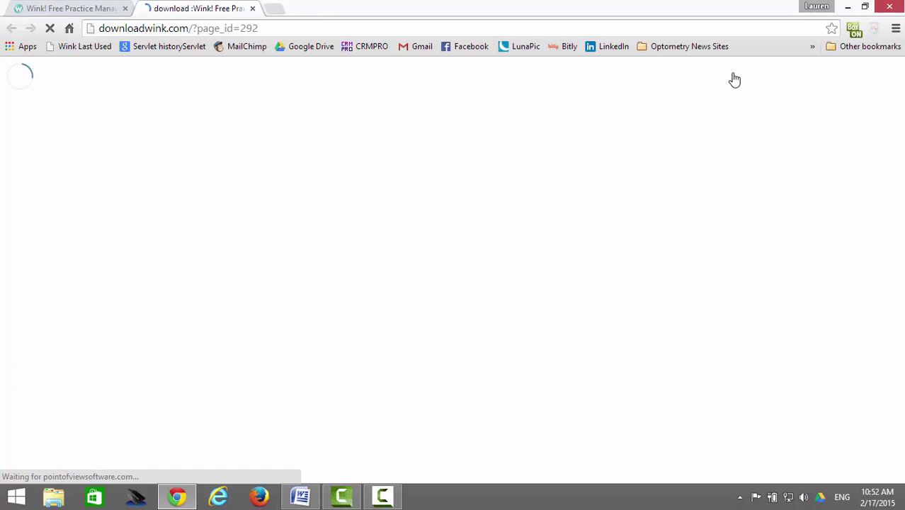
- Fill in the download form's first name, last name, store name and telephone number
{"action": "left_click", "coordinate": [247, 257]}
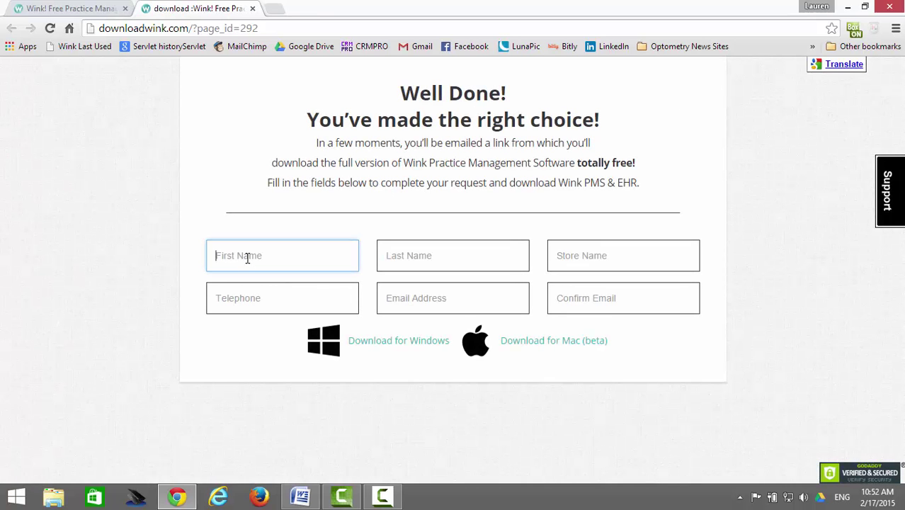
{"action": "key", "text": "Tab"}
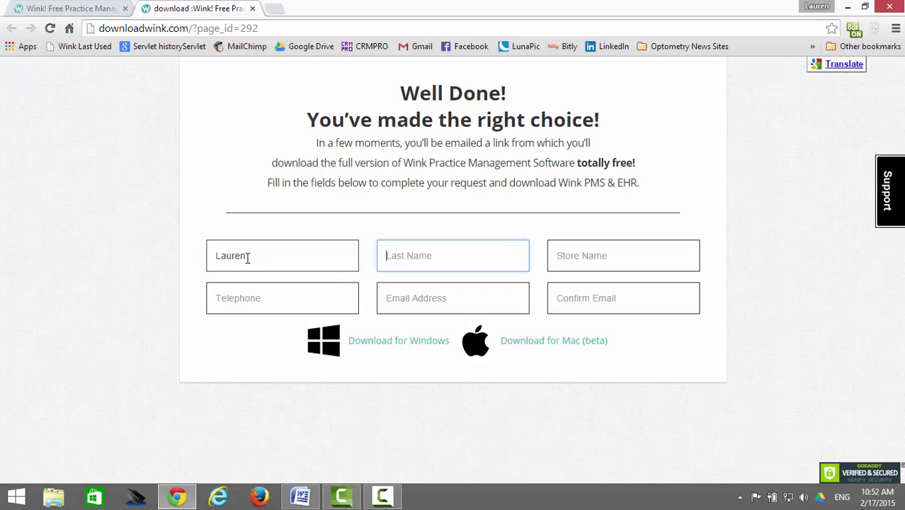
{"action": "key", "text": "Tab"}
{"action": "type", "text": "Smit"}
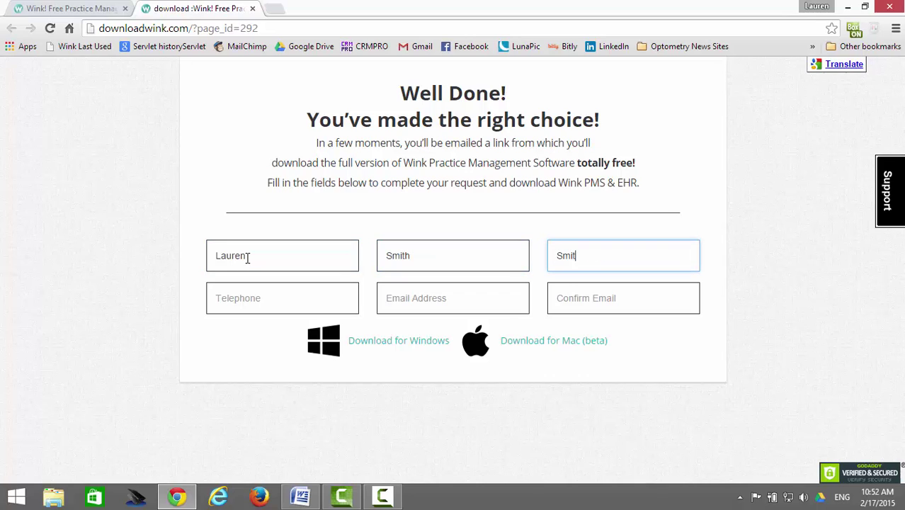
{"action": "type", "text": "h Opticals"}
{"action": "key", "text": "Tab"}
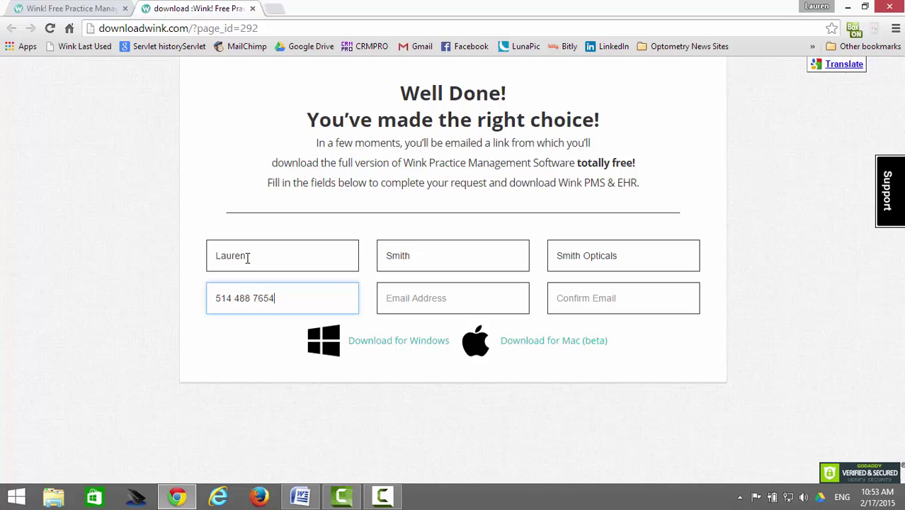
- Enter and confirm the contact's e-mail address, then request the Windows download
{"action": "key", "text": "Tab"}
{"action": "key", "text": "Tab"}
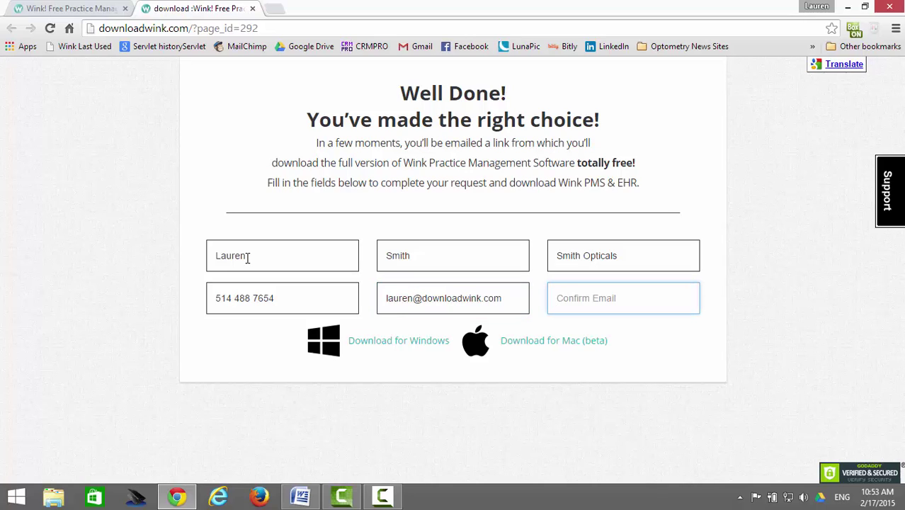
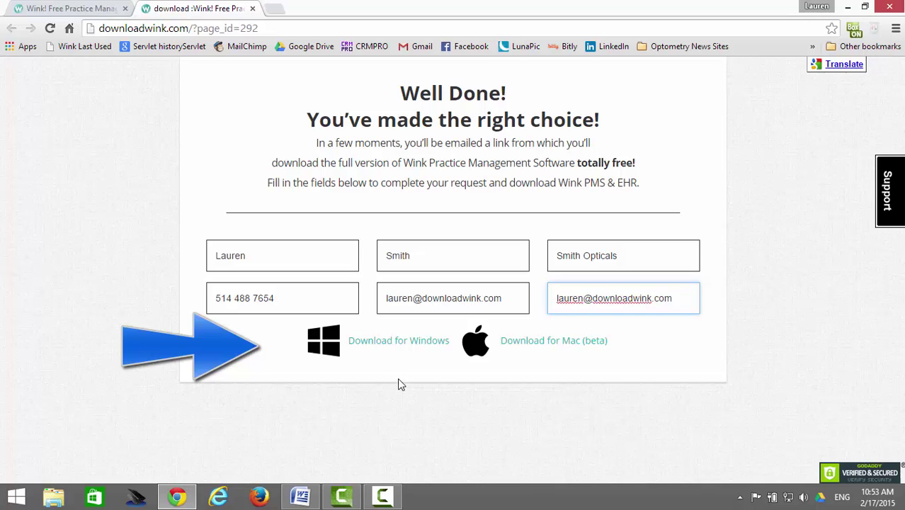
{"action": "left_click", "coordinate": [408, 347]}
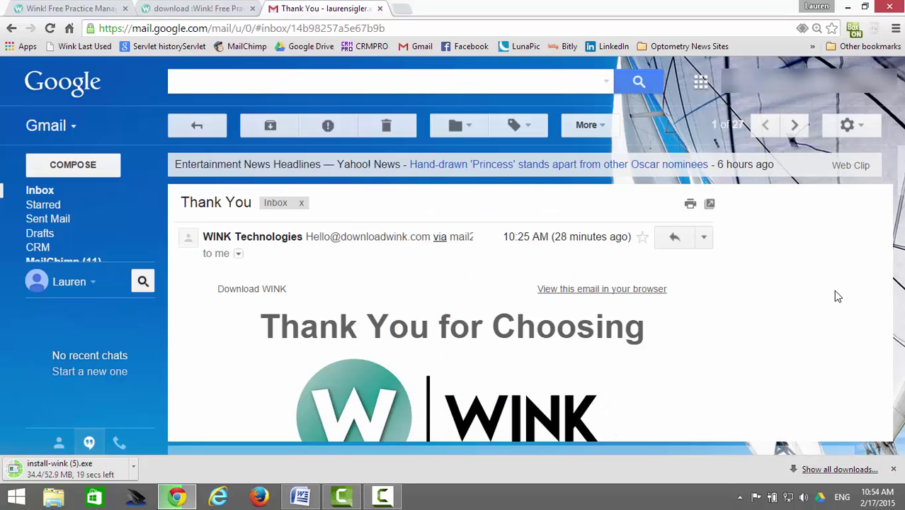
- Read through the WINK Thank You email, then return to the Wink download page tab
{"action": "scroll", "coordinate": [834, 290], "scroll_direction": "down", "scroll_amount": 4}
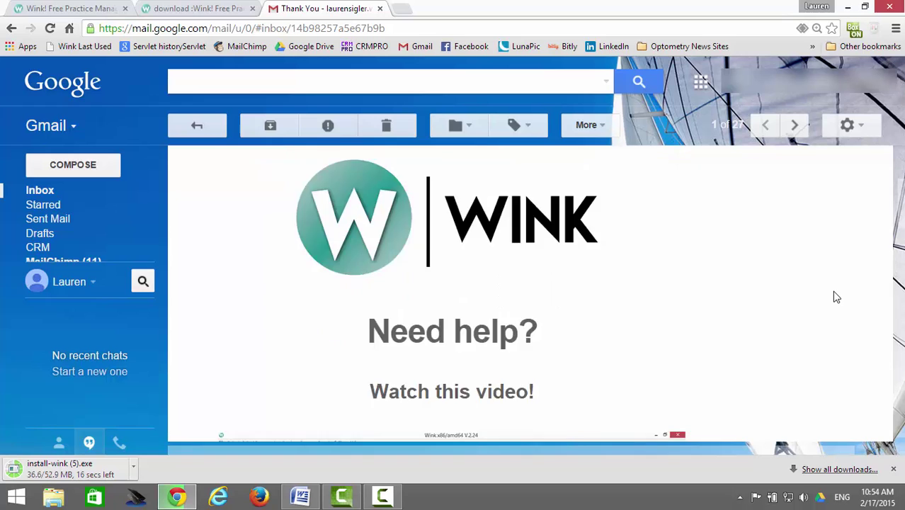
{"action": "scroll", "coordinate": [834, 291], "scroll_direction": "down", "scroll_amount": 10}
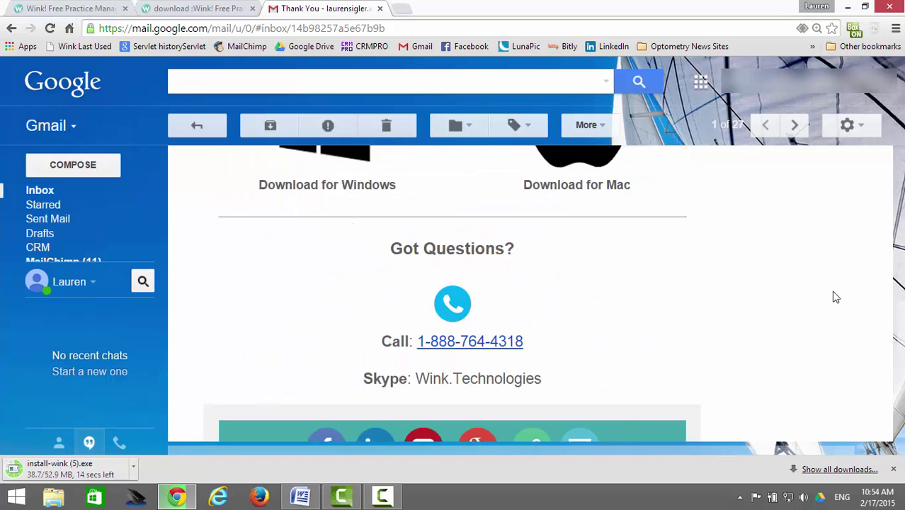
{"action": "scroll", "coordinate": [837, 297], "scroll_direction": "down", "scroll_amount": 2}
{"action": "key", "text": "ctrl+shift+Tab"}
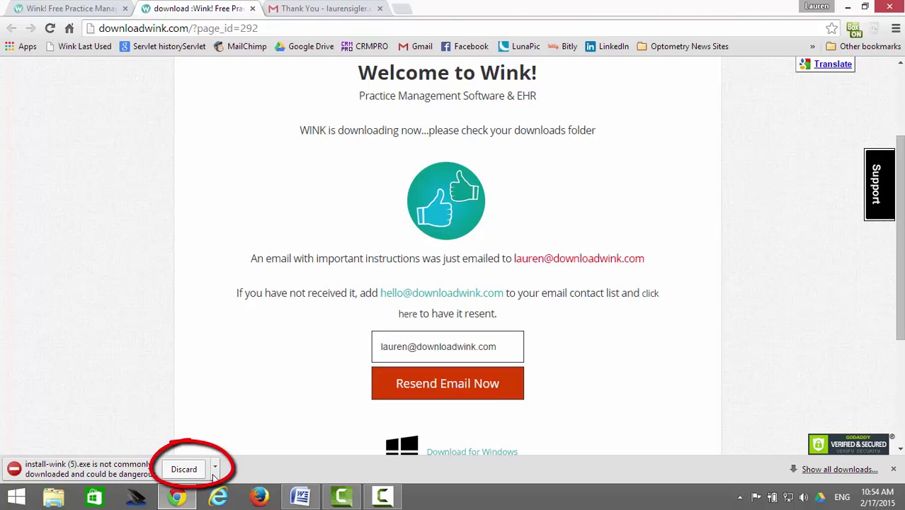
- Keep the flagged install-wink (5).exe download and run it to start WINK Setup
{"action": "left_click", "coordinate": [214, 471]}
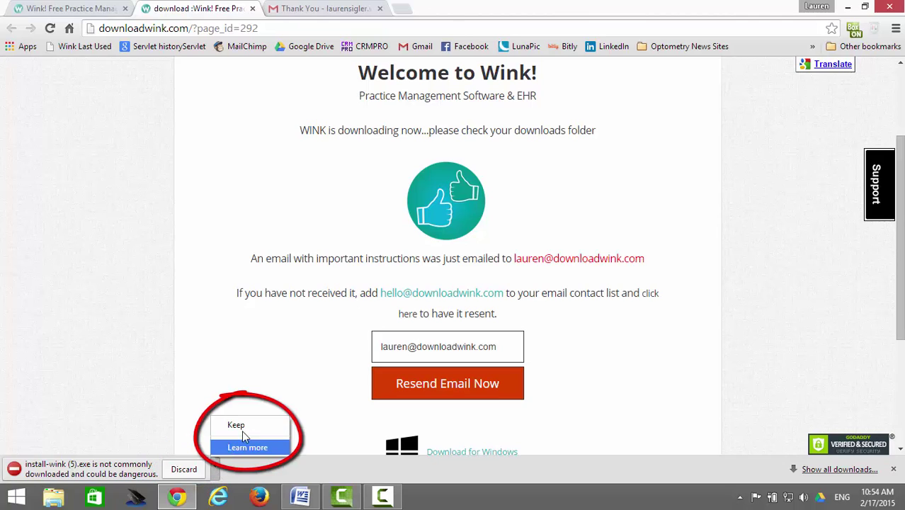
{"action": "left_click", "coordinate": [249, 427]}
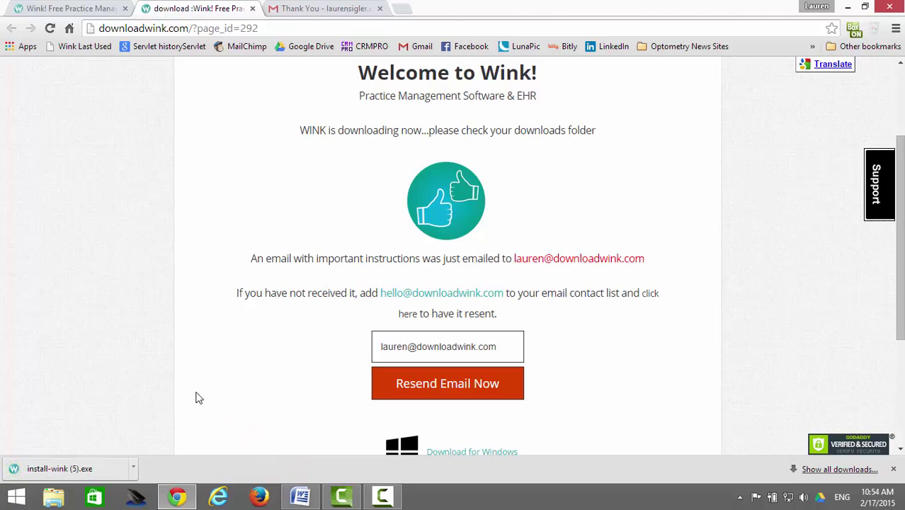
{"action": "left_click", "coordinate": [112, 473]}
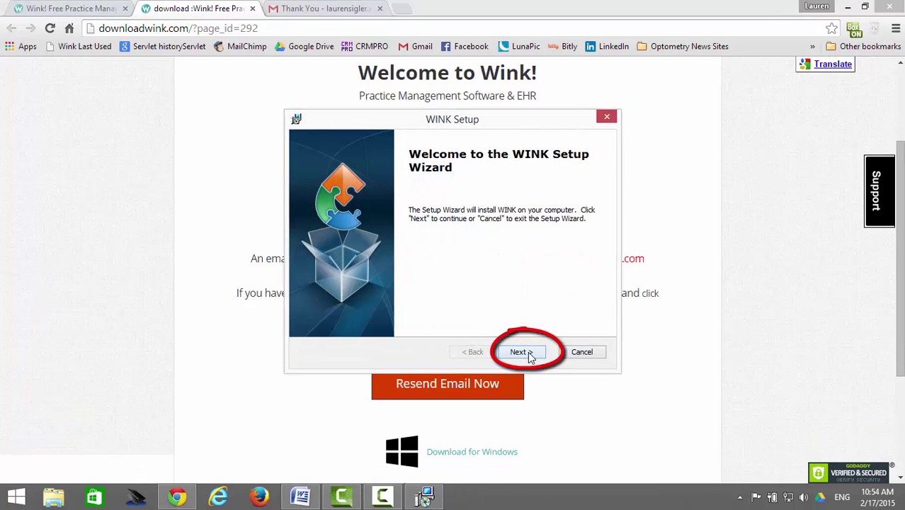
- Install WINK with the default folder and settings, then finish the setup wizard
{"action": "left_click", "coordinate": [529, 354]}
{"action": "left_click", "coordinate": [528, 354]}
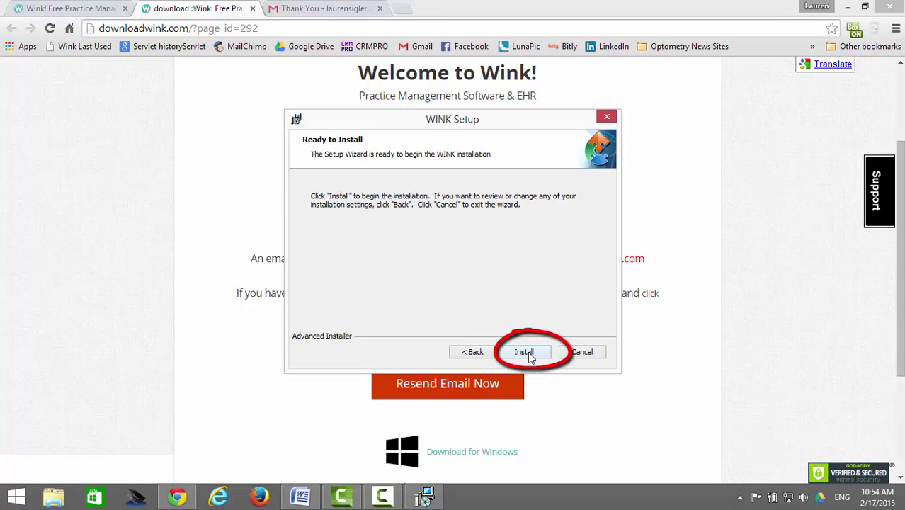
{"action": "left_click", "coordinate": [524, 352]}
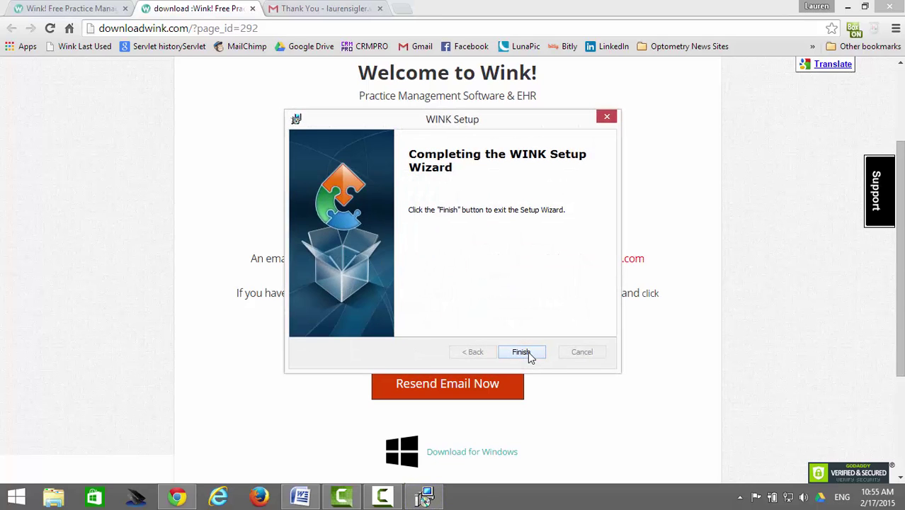
{"action": "left_click", "coordinate": [530, 355]}
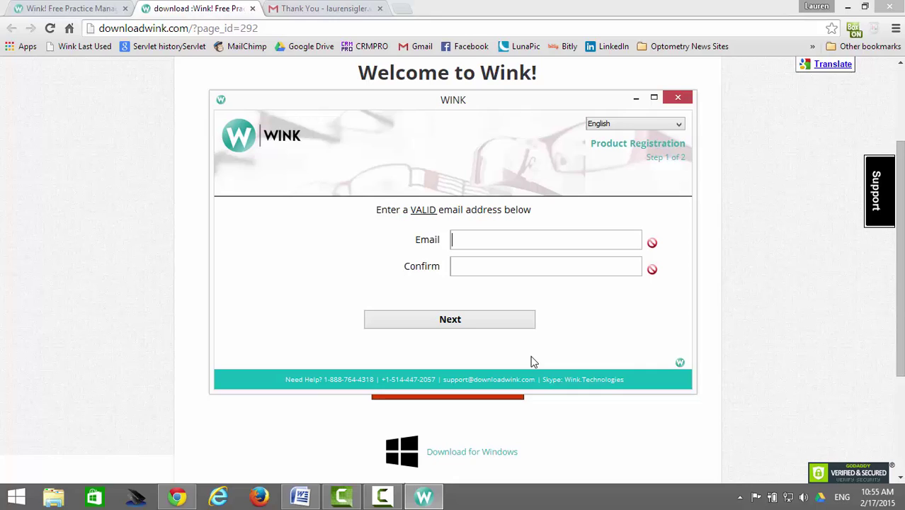
- Enter and confirm the registration e-mail address, then continue to step 2
{"action": "left_click", "coordinate": [549, 242]}
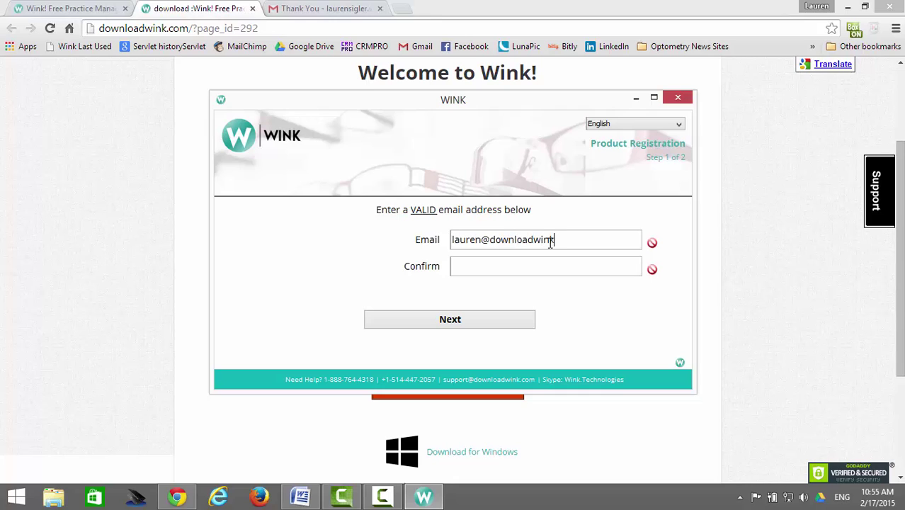
{"action": "key", "text": "Tab"}
{"action": "left_click", "coordinate": [517, 331]}
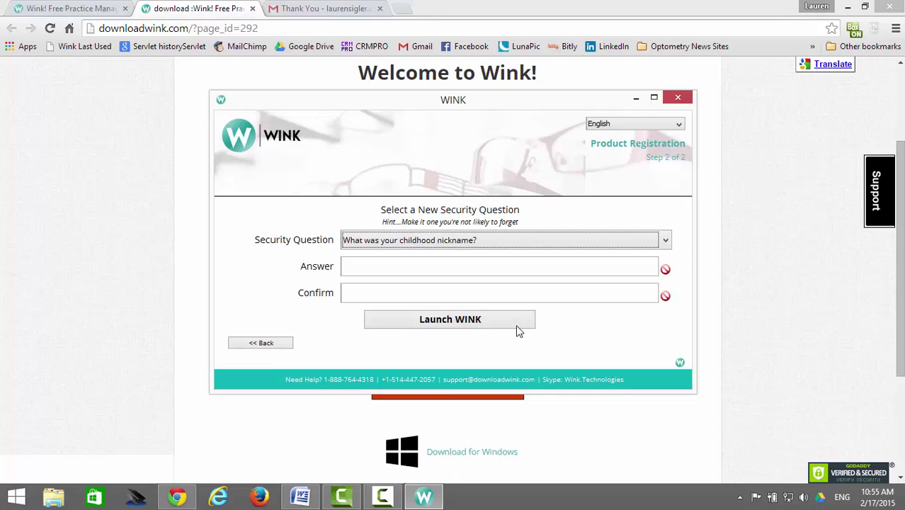
- Choose the third-grade street security question, enter and confirm its answer, then launch WINK
{"action": "scroll", "coordinate": [592, 245], "scroll_direction": "down", "scroll_amount": 3}
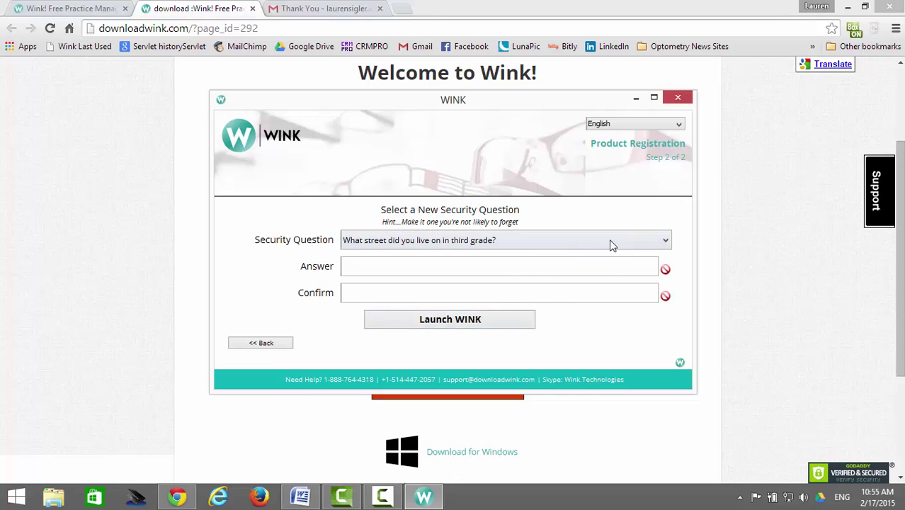
{"action": "left_click", "coordinate": [650, 239]}
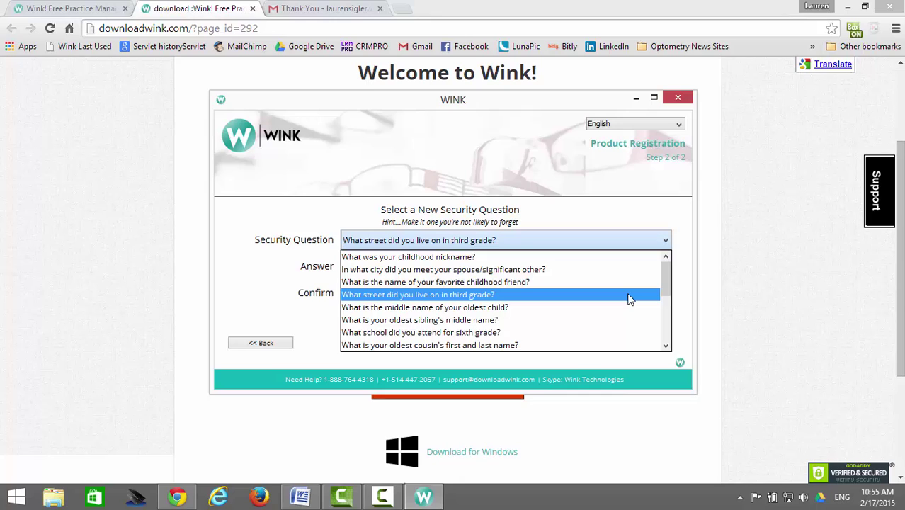
{"action": "left_click", "coordinate": [629, 296]}
{"action": "left_click", "coordinate": [466, 267]}
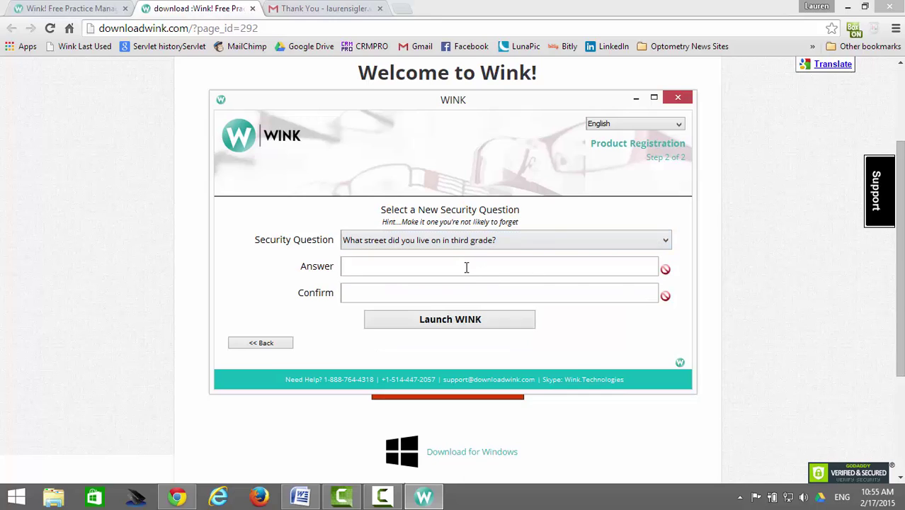
{"action": "key", "text": "Tab"}
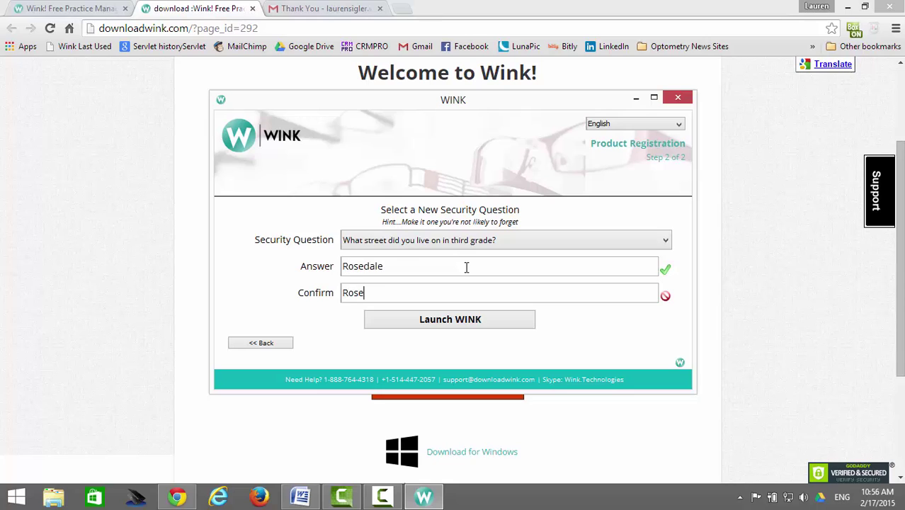
{"action": "left_click", "coordinate": [506, 321]}
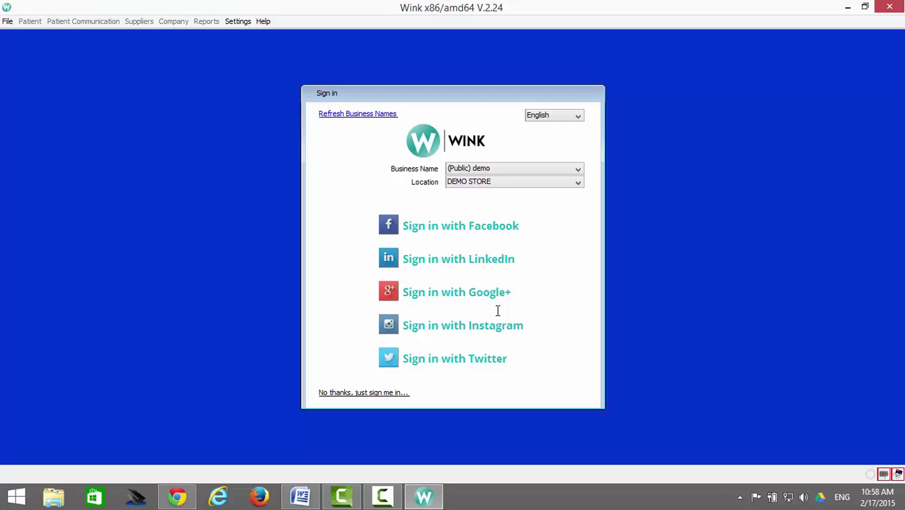
- Sign in with LinkedIn, allow WINK access, and acknowledge the demo database warning
{"action": "left_click", "coordinate": [496, 260]}
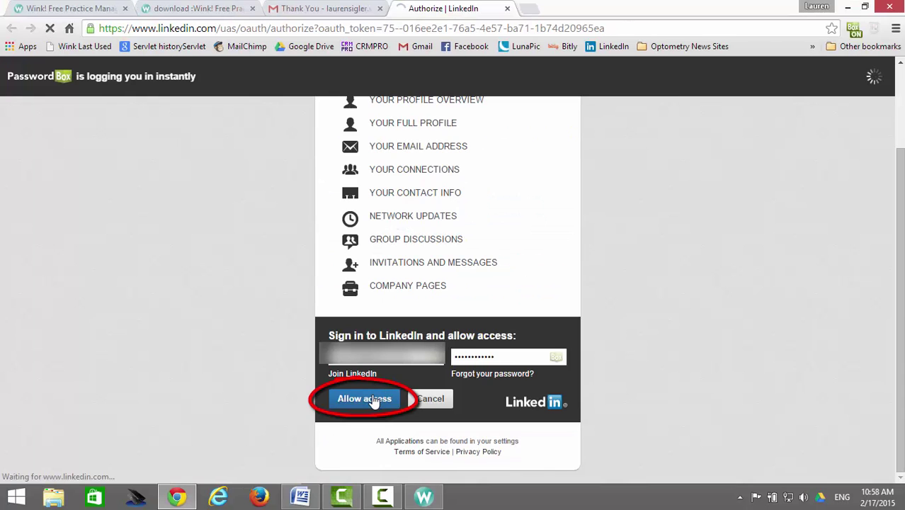
{"action": "left_click", "coordinate": [370, 401]}
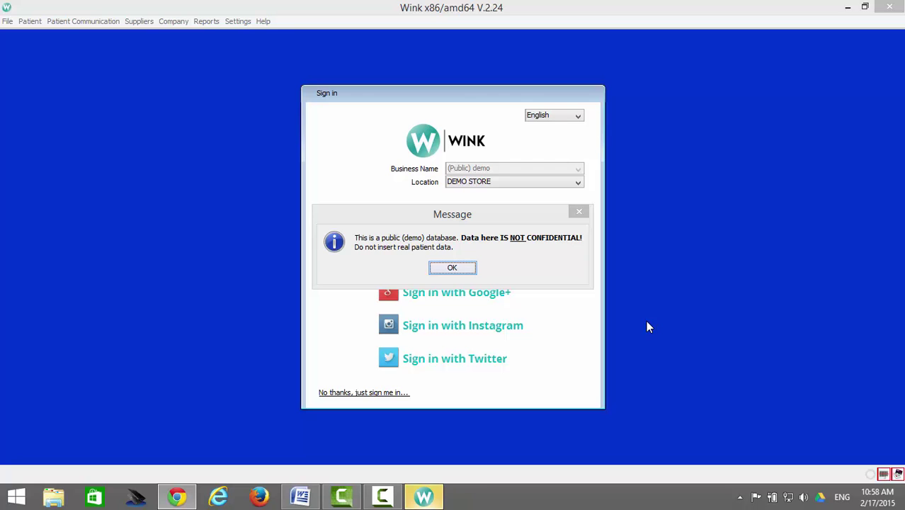
{"action": "left_click", "coordinate": [452, 267]}
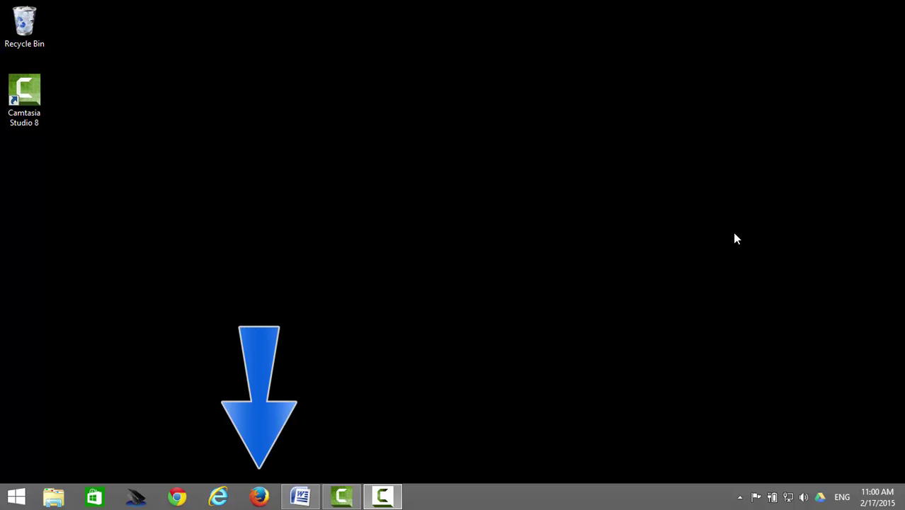
{"action": "left_click", "coordinate": [257, 498]}
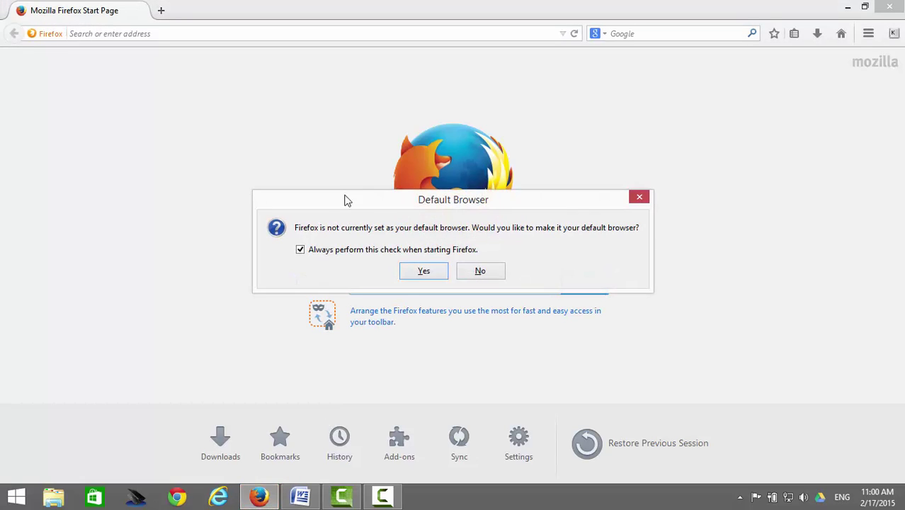
{"action": "left_click", "coordinate": [466, 272]}
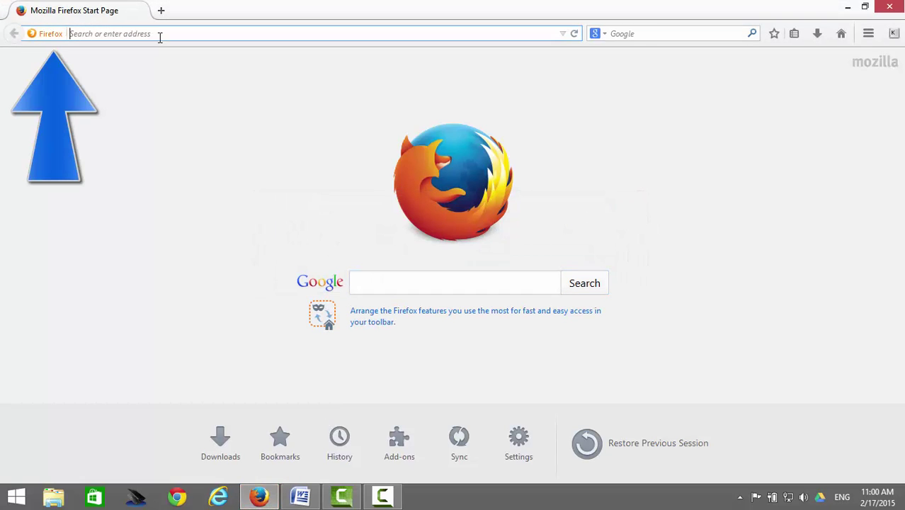
{"action": "type", "text": "www"}
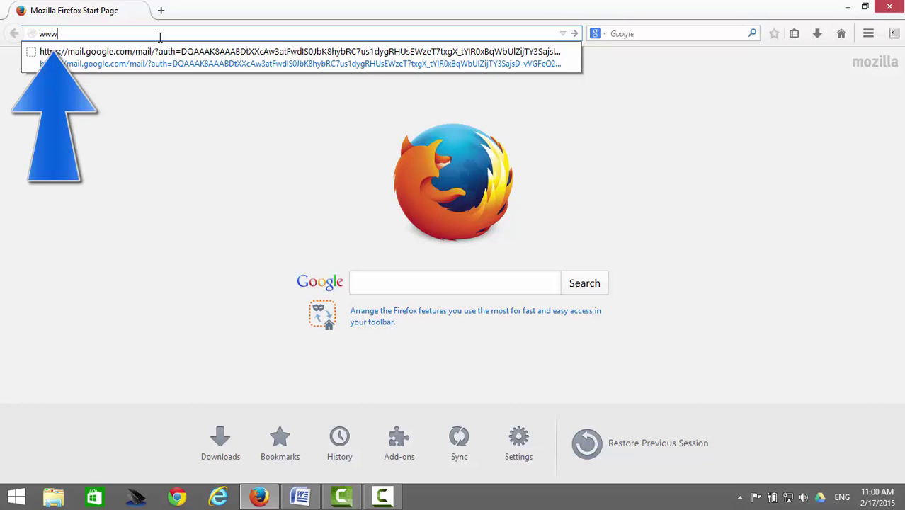
{"action": "type", "text": ".downloadwink"}
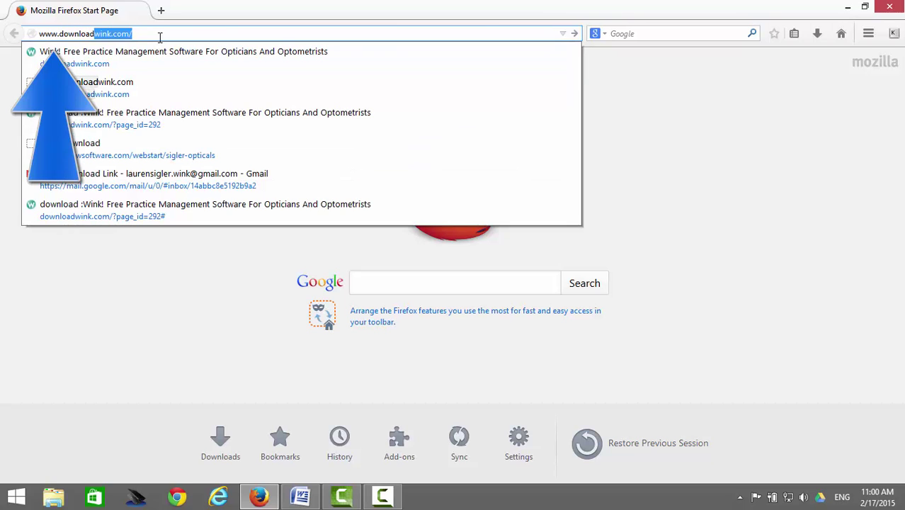
{"action": "type", "text": ".com"}
{"action": "key", "text": "Return"}
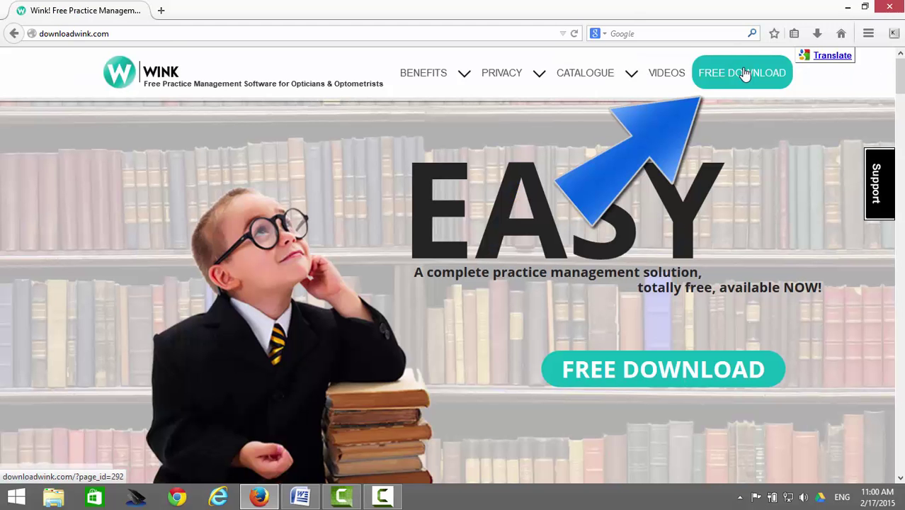
- Open the free-download form and fill in the first name, last name, store name and telephone number
{"action": "left_click", "coordinate": [744, 73]}
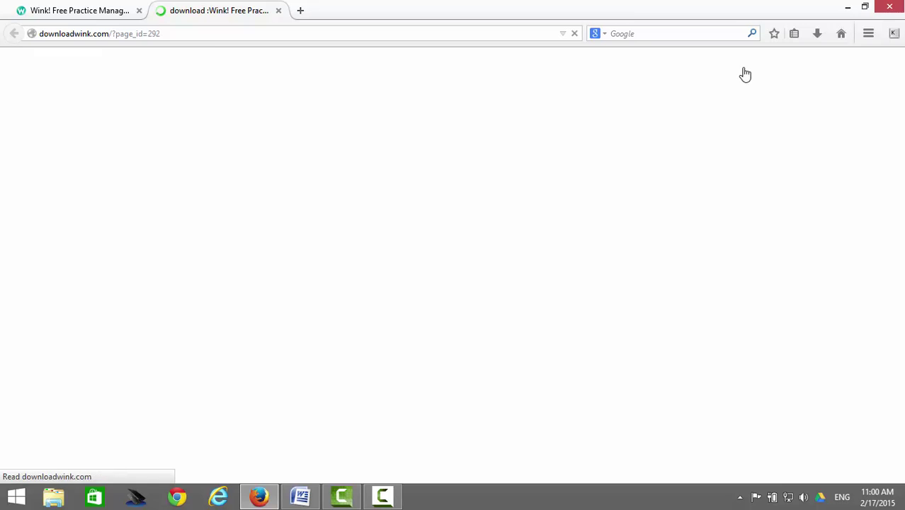
{"action": "key", "text": "Tab"}
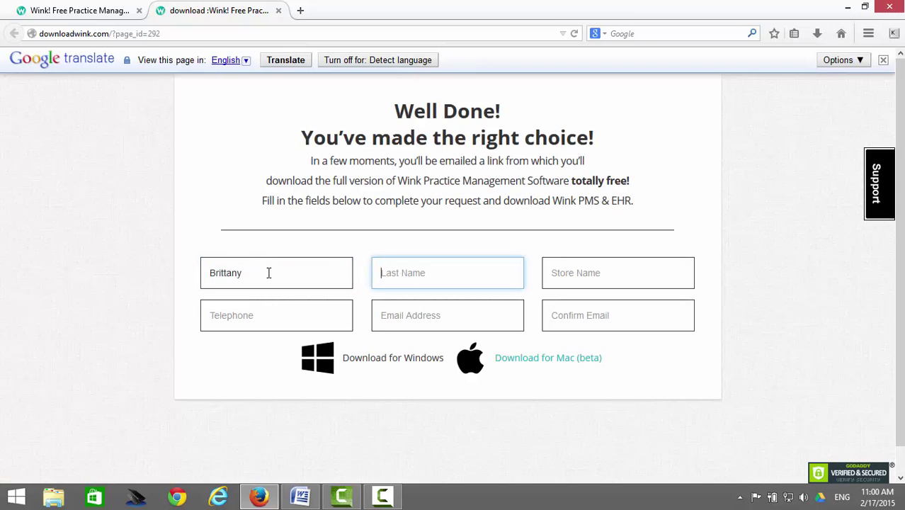
{"action": "key", "text": "Tab"}
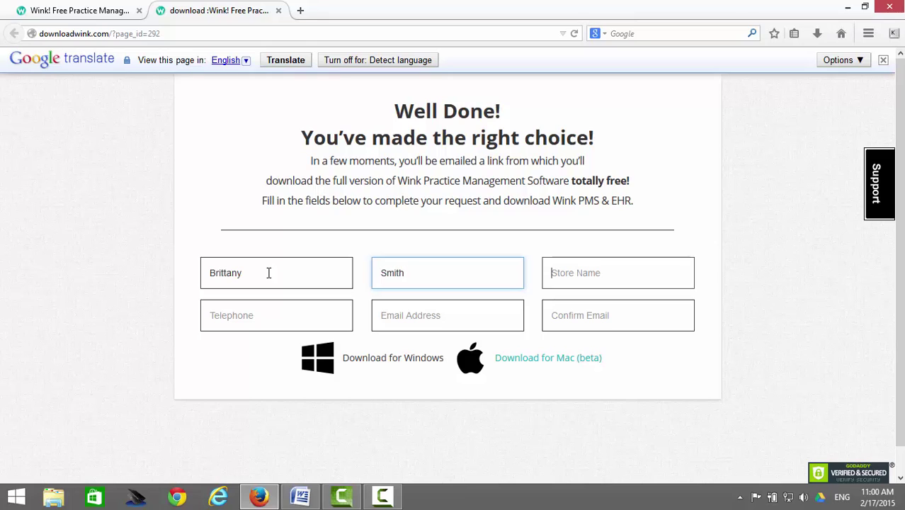
{"action": "type", "text": "Smith Opticians"}
{"action": "key", "text": "Tab"}
- Enter and confirm the contact's e-mail address, then request the Windows download
{"action": "key", "text": "Tab"}
{"action": "key", "text": "Tab"}
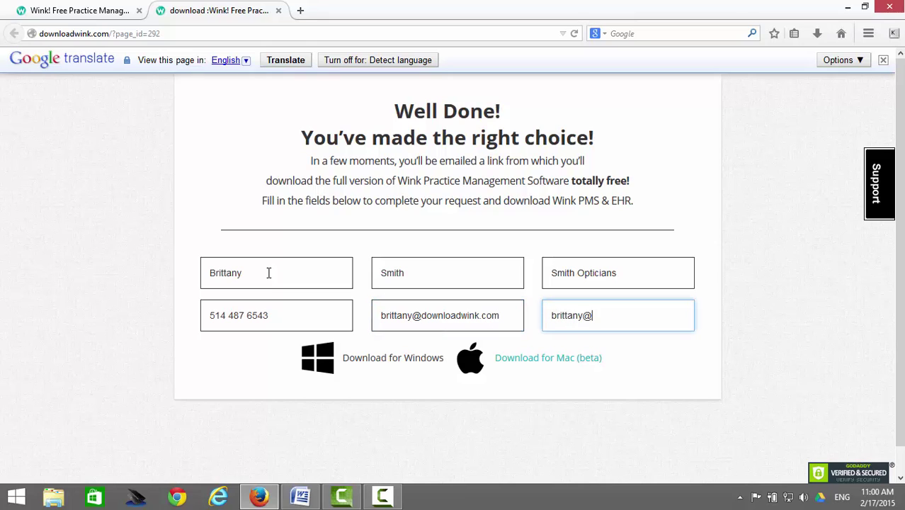
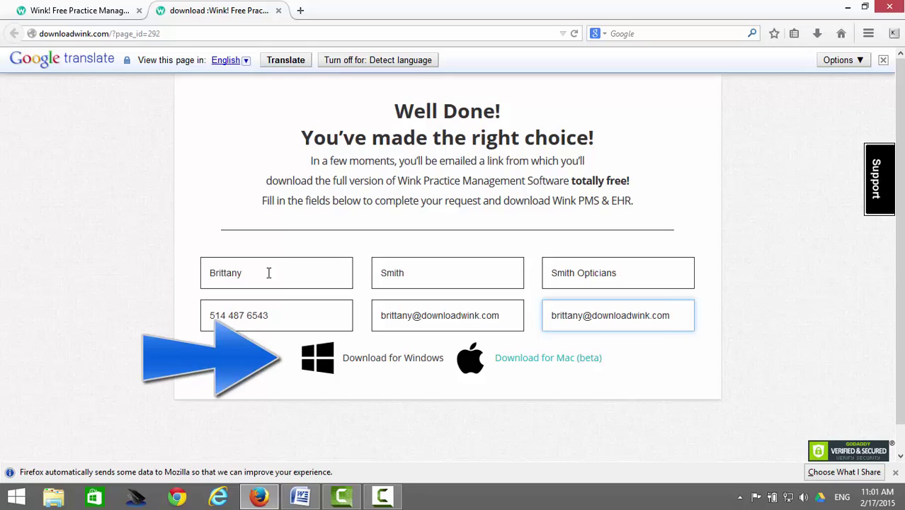
{"action": "left_click", "coordinate": [403, 362]}
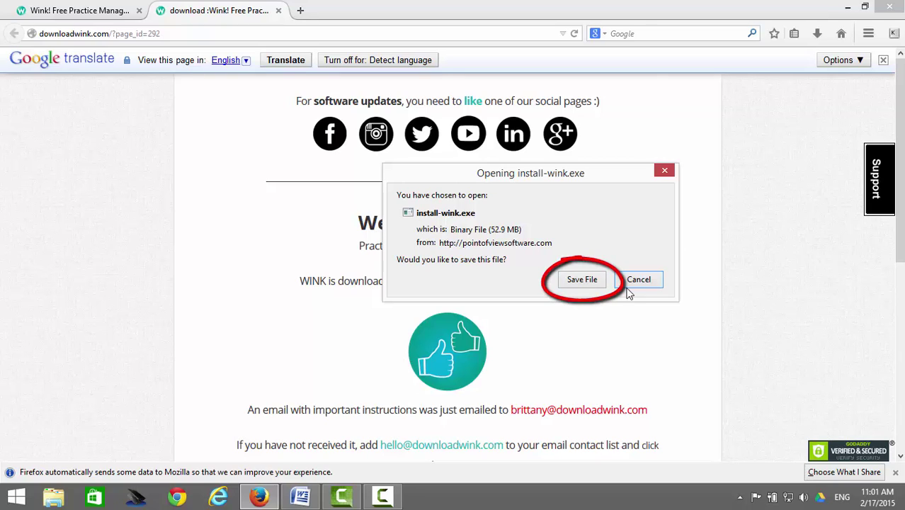
- Save install-wink.exe and launch it from Firefox's downloads list
{"action": "left_click", "coordinate": [579, 279]}
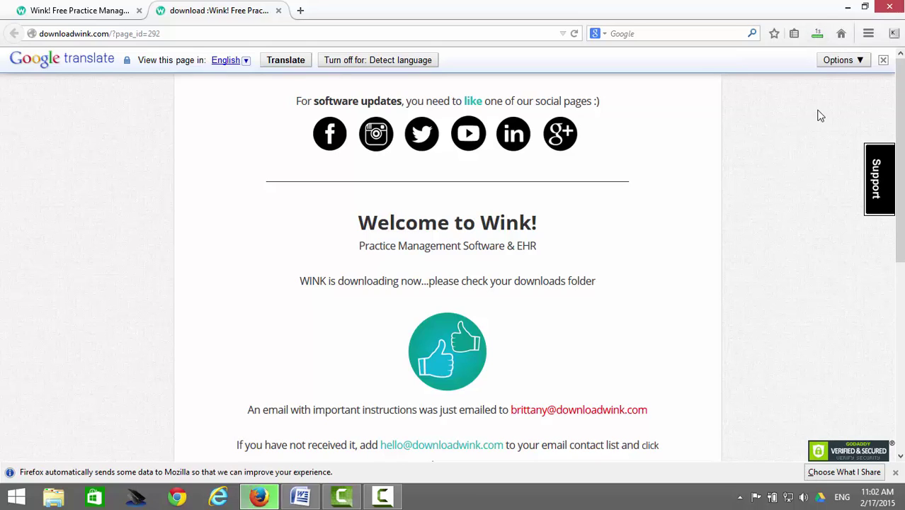
{"action": "left_click", "coordinate": [818, 39]}
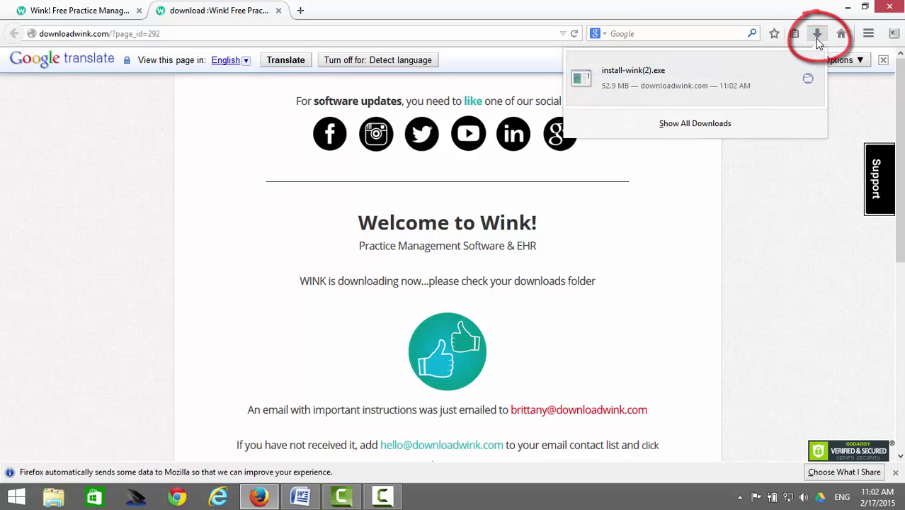
{"action": "left_click", "coordinate": [733, 80]}
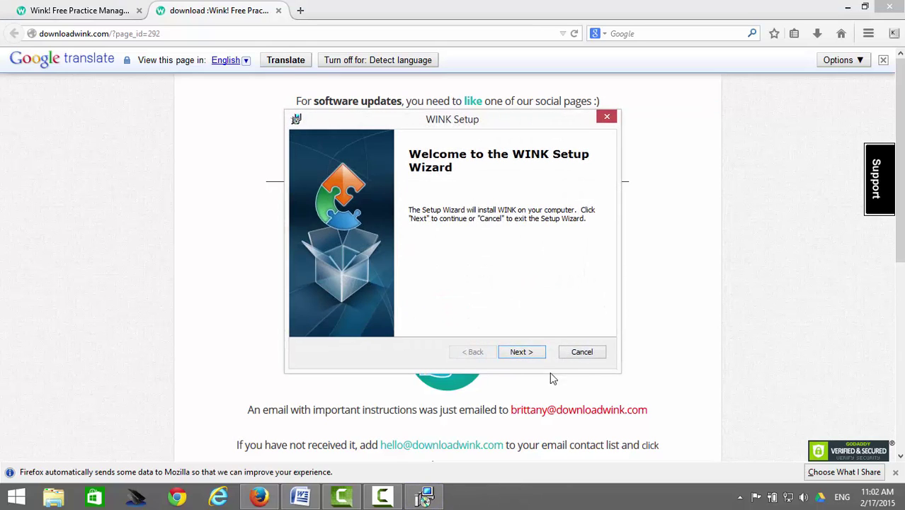
- Complete the WINK setup wizard using the default installation folder
{"action": "left_click", "coordinate": [522, 351]}
{"action": "left_click", "coordinate": [522, 353]}
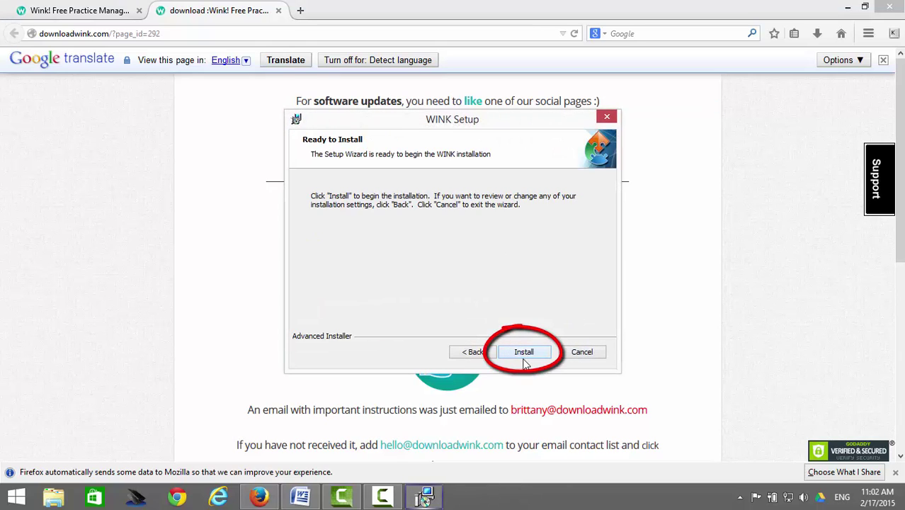
{"action": "left_click", "coordinate": [527, 354]}
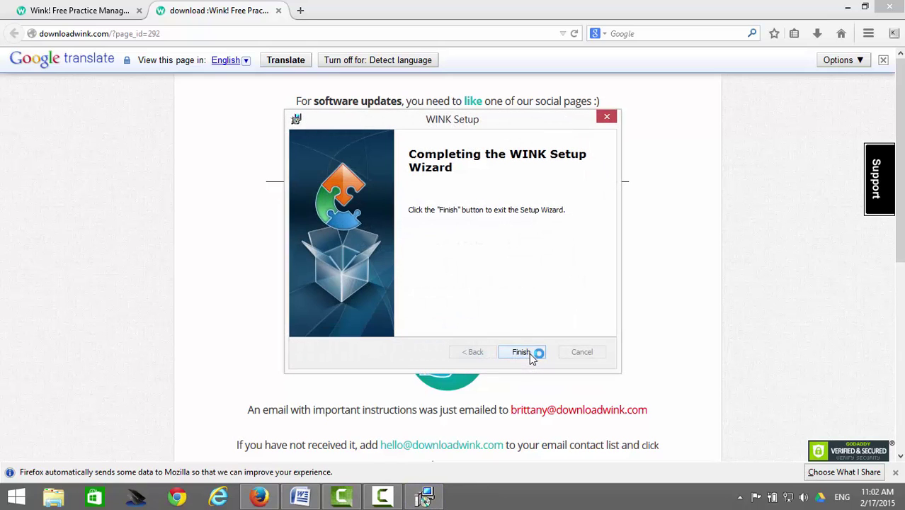
{"action": "left_click", "coordinate": [530, 356]}
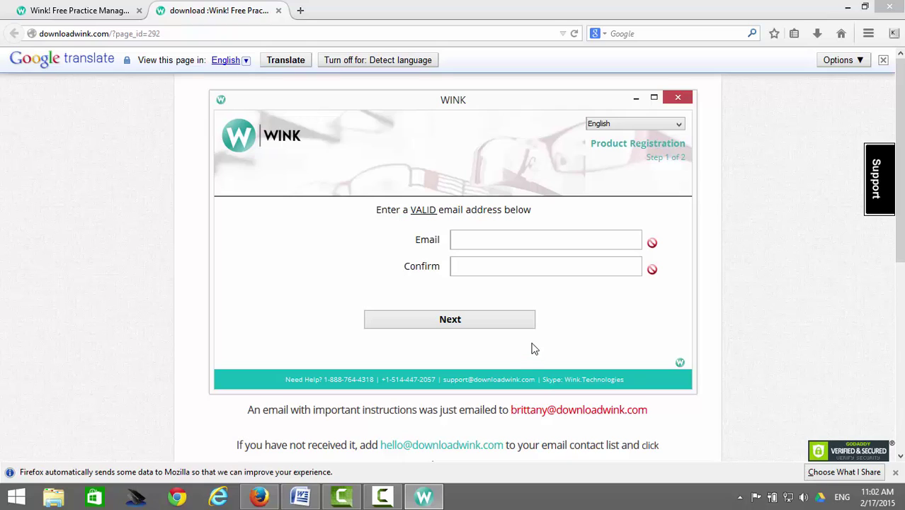
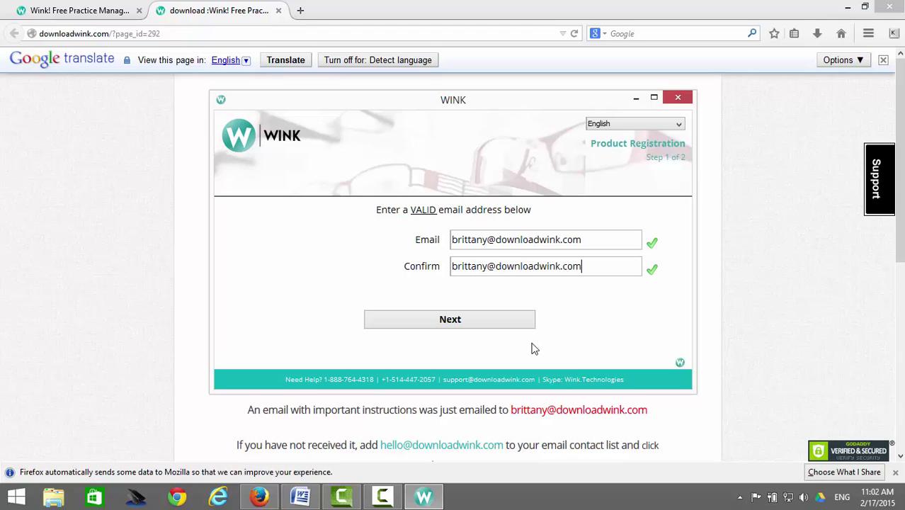
- Register with a confirmed e-mail and the sixth-grade school question and answer, then launch WINK
{"action": "left_click", "coordinate": [512, 324]}
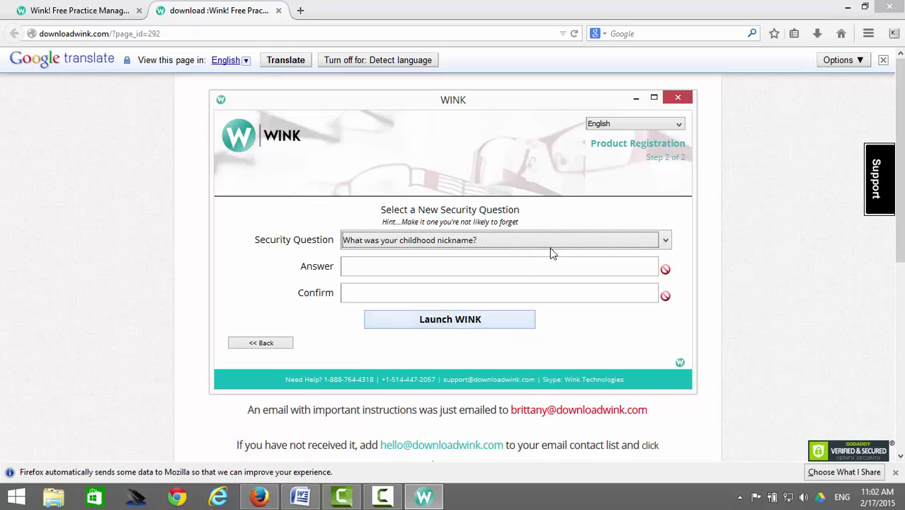
{"action": "left_click", "coordinate": [570, 241]}
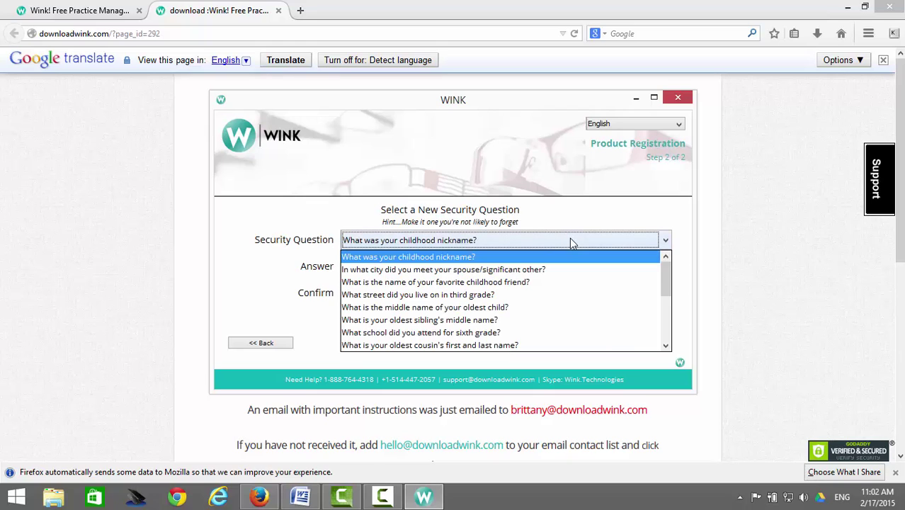
{"action": "left_click", "coordinate": [566, 333]}
{"action": "left_click", "coordinate": [524, 267]}
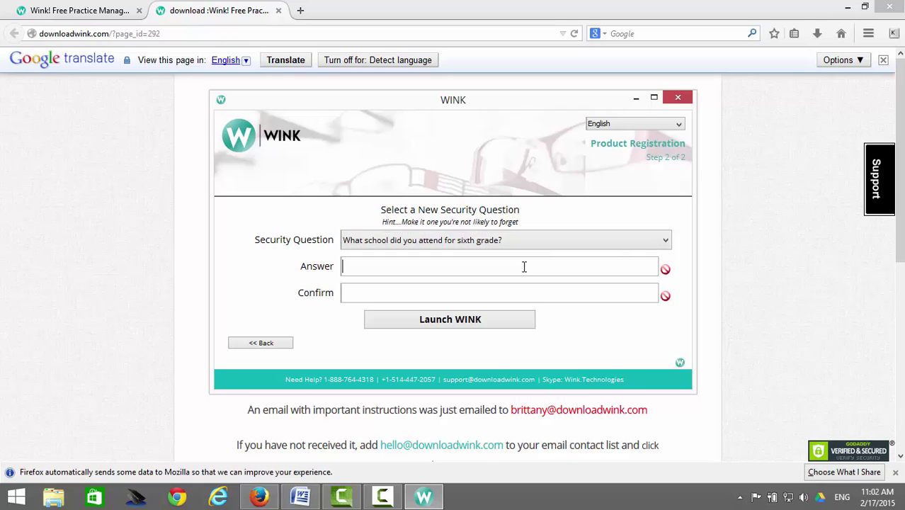
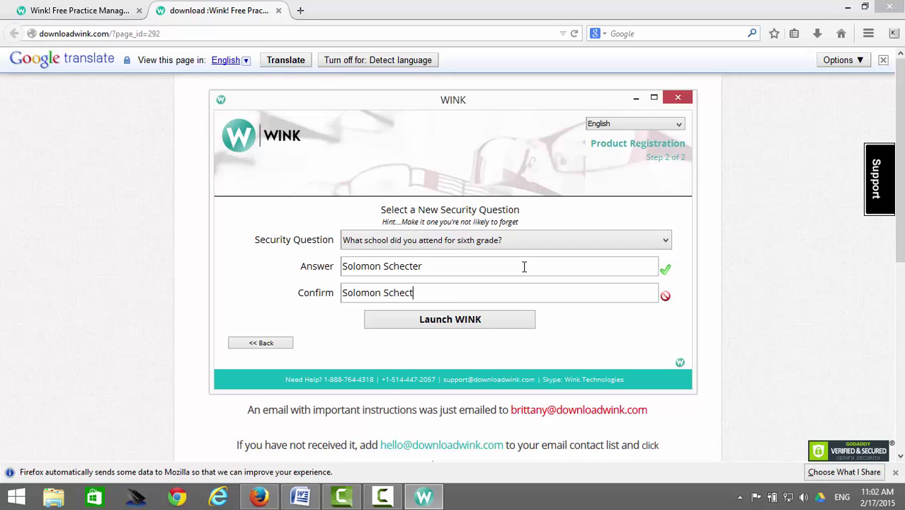
{"action": "left_click", "coordinate": [503, 323]}
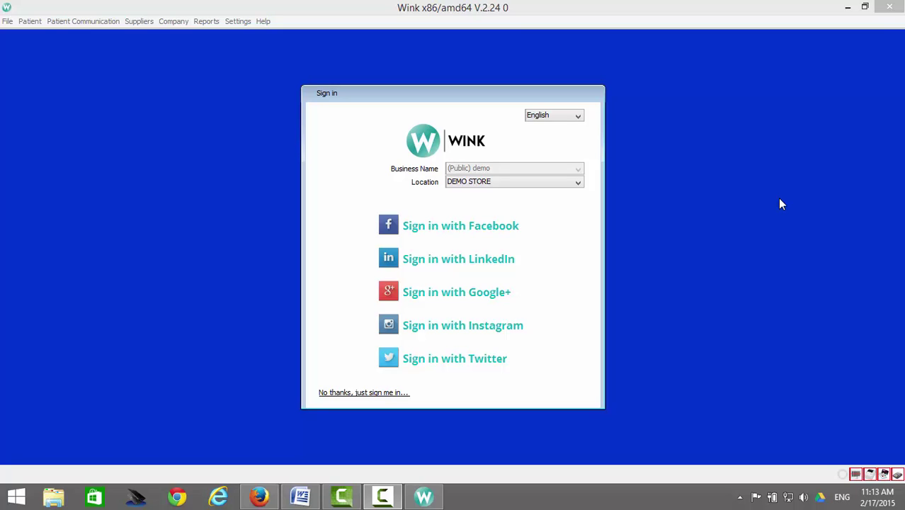
- Sign in to the public demo store via LinkedIn, allowing access and dismissing the demo data warning
{"action": "left_click", "coordinate": [482, 259]}
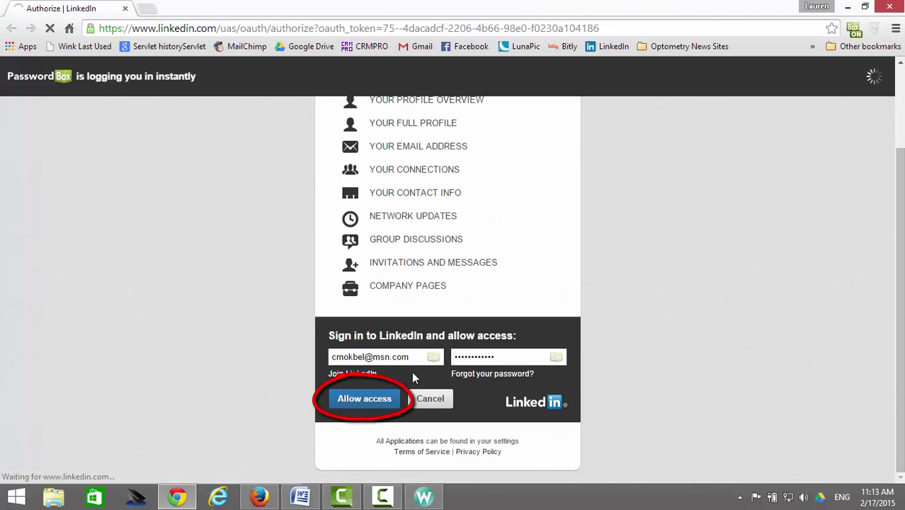
{"action": "left_click", "coordinate": [391, 401]}
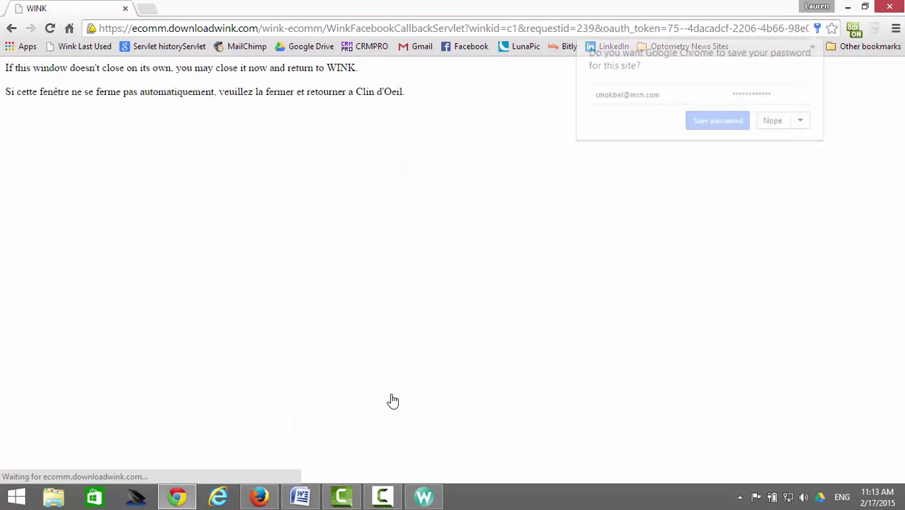
{"action": "left_click", "coordinate": [427, 498]}
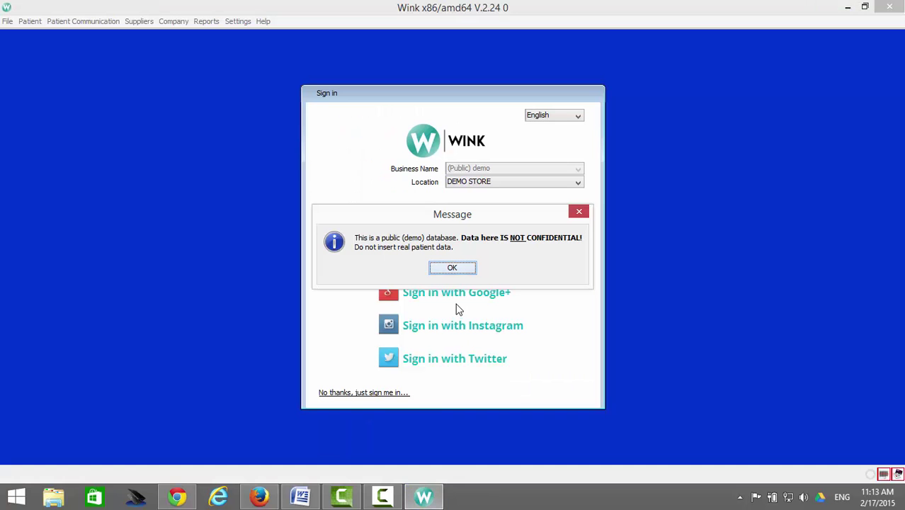
{"action": "left_click", "coordinate": [470, 270]}
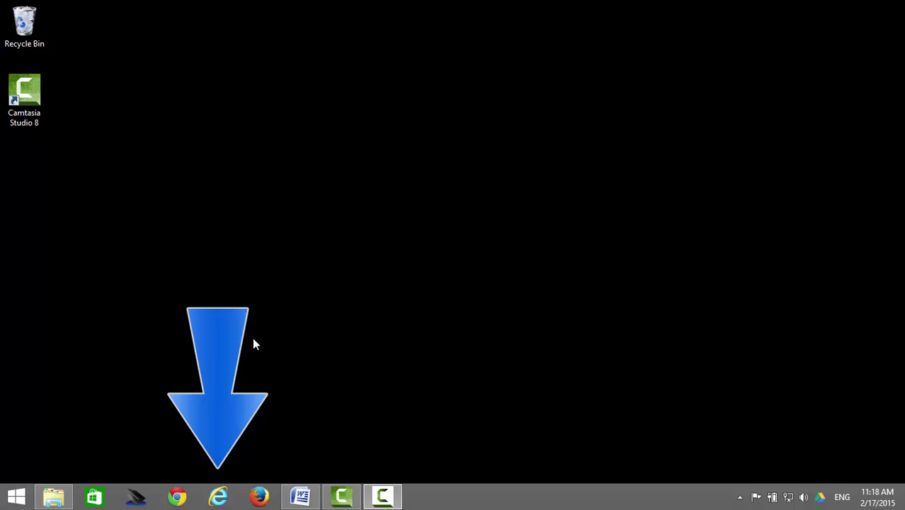
{"action": "left_click", "coordinate": [218, 496]}
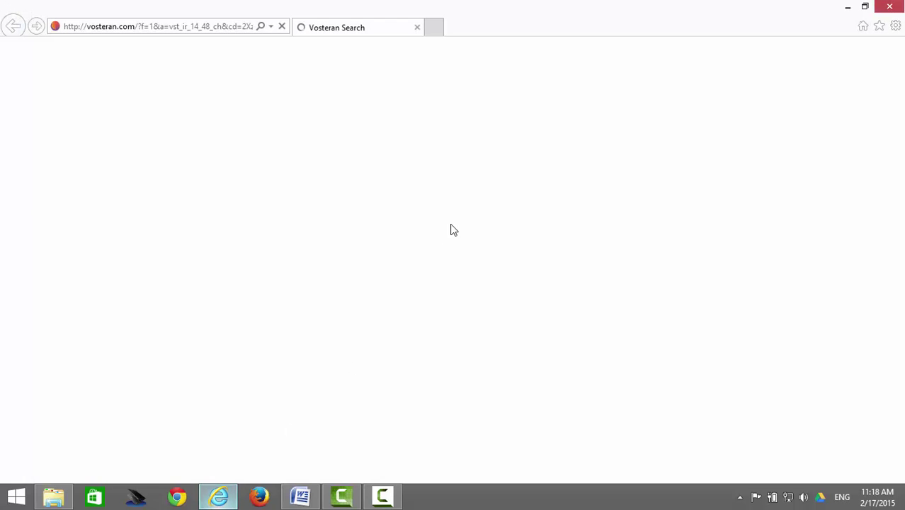
{"action": "left_click", "coordinate": [217, 27]}
{"action": "type", "text": "www."}
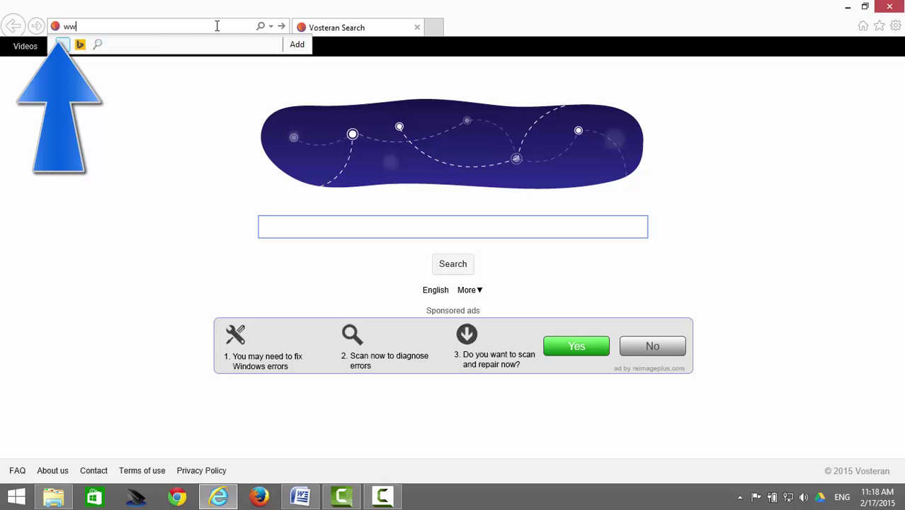
{"action": "key", "text": "BackSpace"}
{"action": "type", "text": "downloadwink.c"}
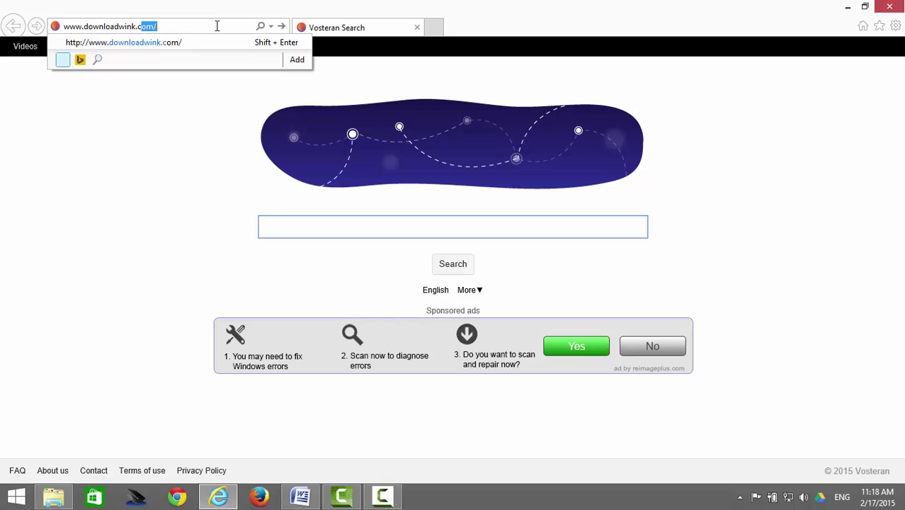
{"action": "key", "text": "Return"}
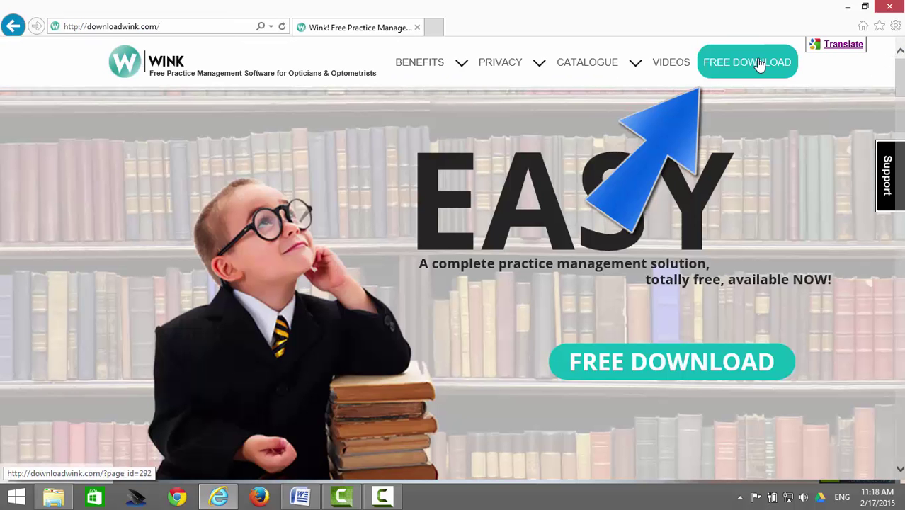
{"action": "left_click", "coordinate": [759, 66]}
- Fill in the first name, last name, store name and telephone number on the download form
{"action": "left_click", "coordinate": [274, 262]}
{"action": "key", "text": "Tab"}
{"action": "key", "text": "Tab"}
{"action": "type", "text": "Smith Optometry"}
{"action": "key", "text": "Tab"}
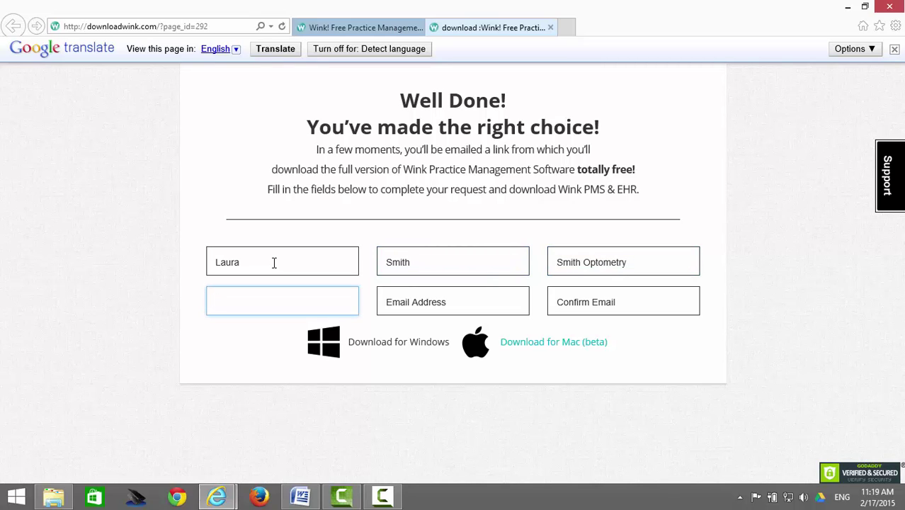
- Enter and confirm the contact's e-mail address, then request the Windows version of WINK
{"action": "key", "text": "Tab"}
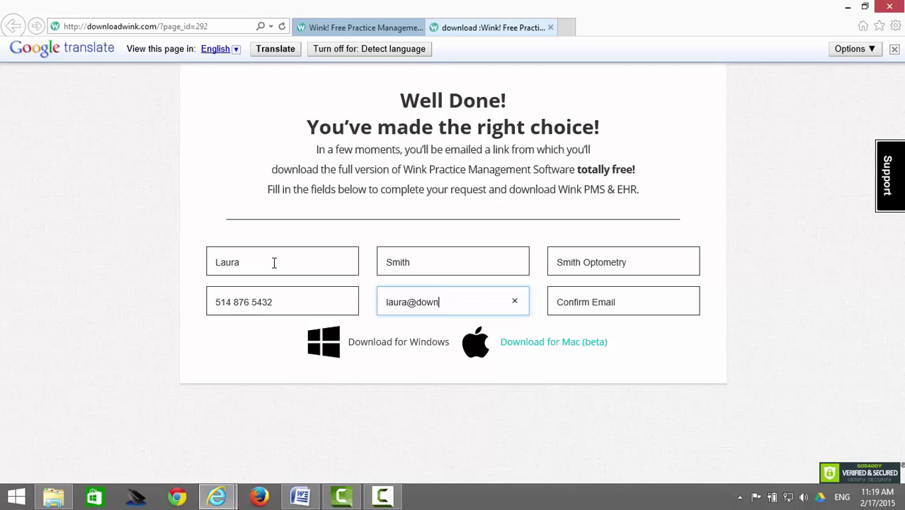
{"action": "key", "text": "Tab"}
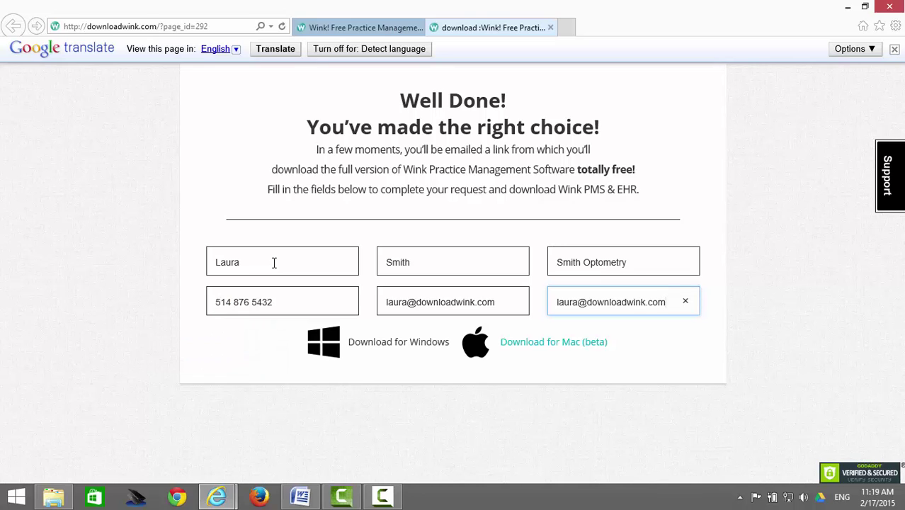
{"action": "left_click", "coordinate": [393, 344]}
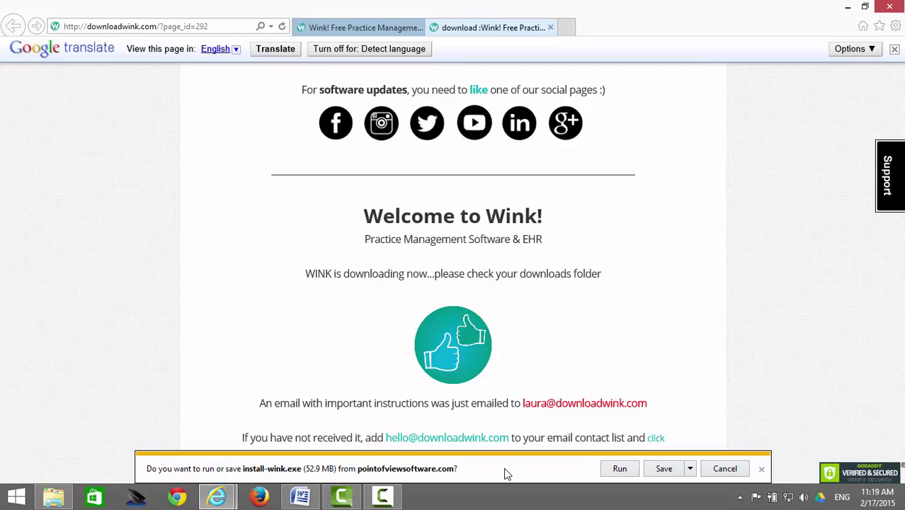
- Run install-wink.exe and complete the setup wizard with the default installation folder
{"action": "left_click", "coordinate": [618, 469]}
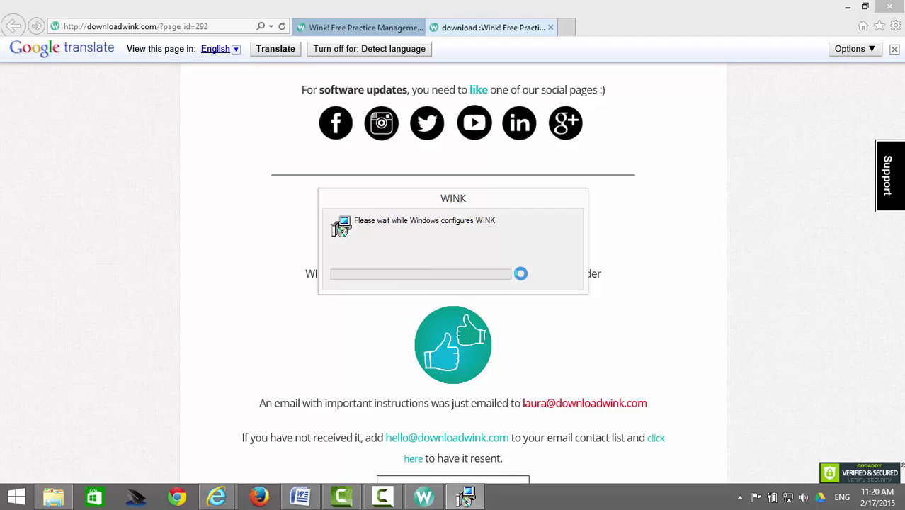
{"action": "left_click", "coordinate": [534, 352]}
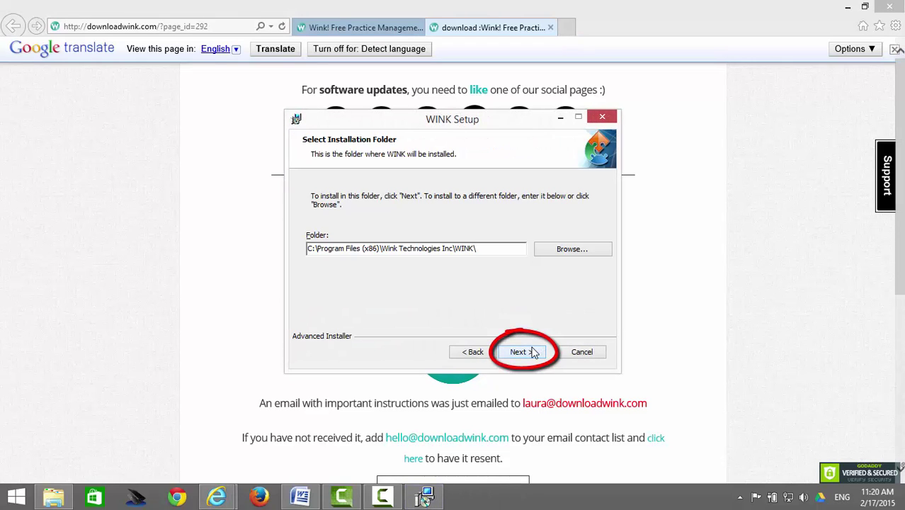
{"action": "left_click", "coordinate": [534, 352]}
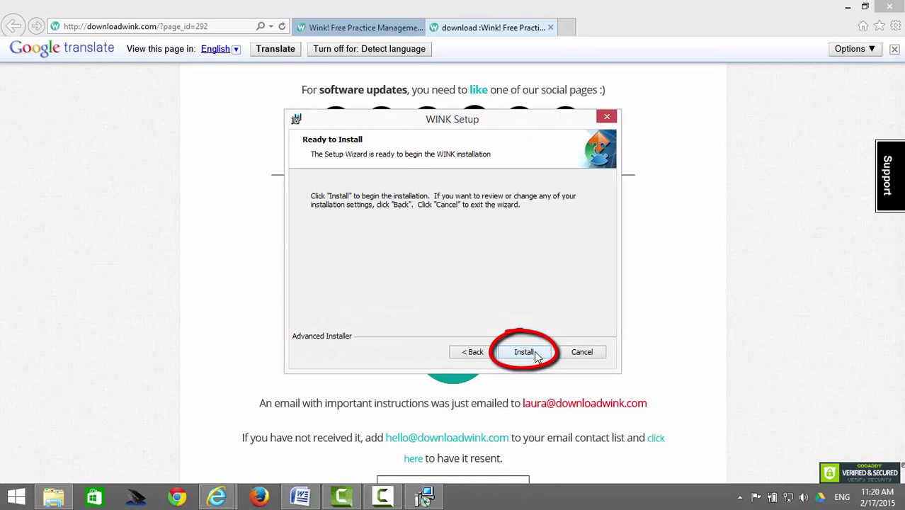
{"action": "left_click", "coordinate": [524, 352]}
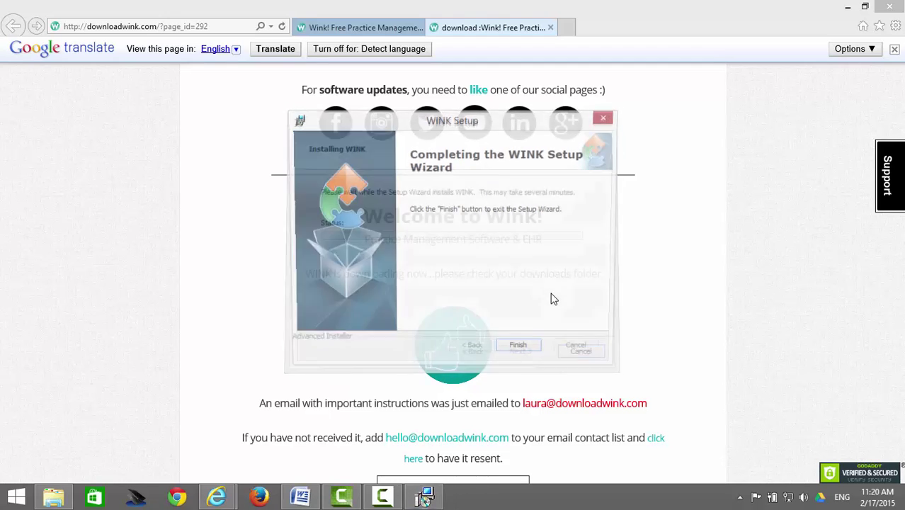
{"action": "left_click", "coordinate": [522, 351]}
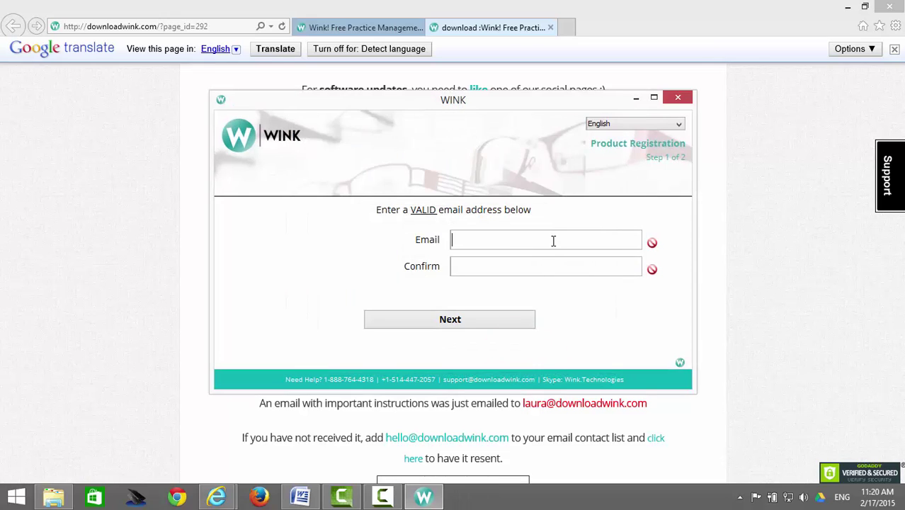
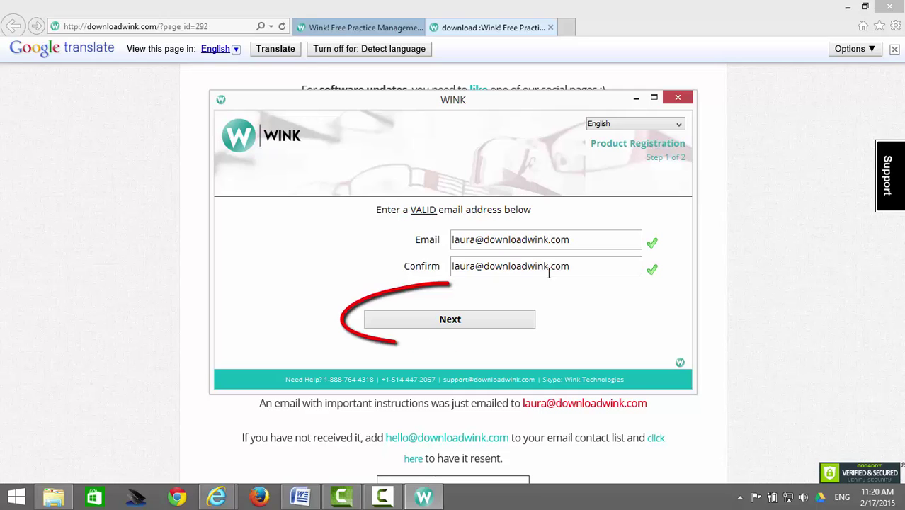
- Register with a confirmed e-mail and the oldest child's middle name question and answer, then launch WINK
{"action": "left_click", "coordinate": [527, 323]}
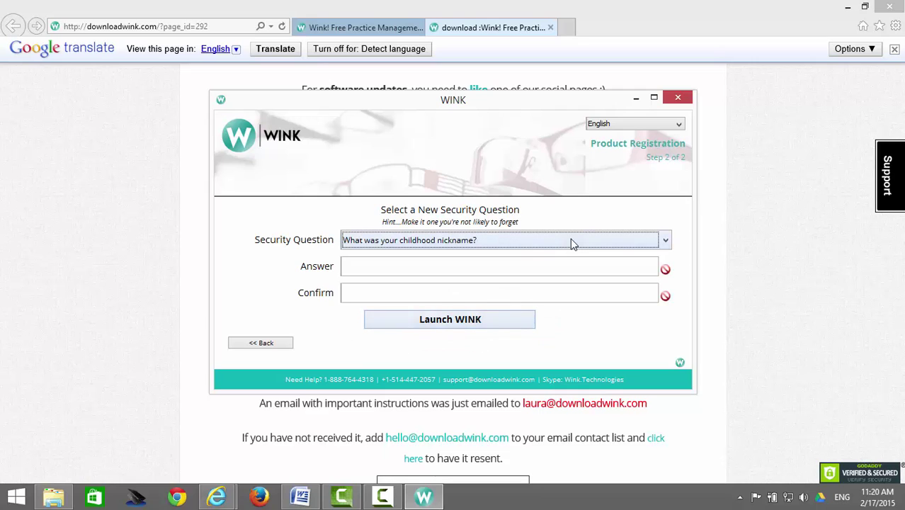
{"action": "left_click", "coordinate": [570, 239]}
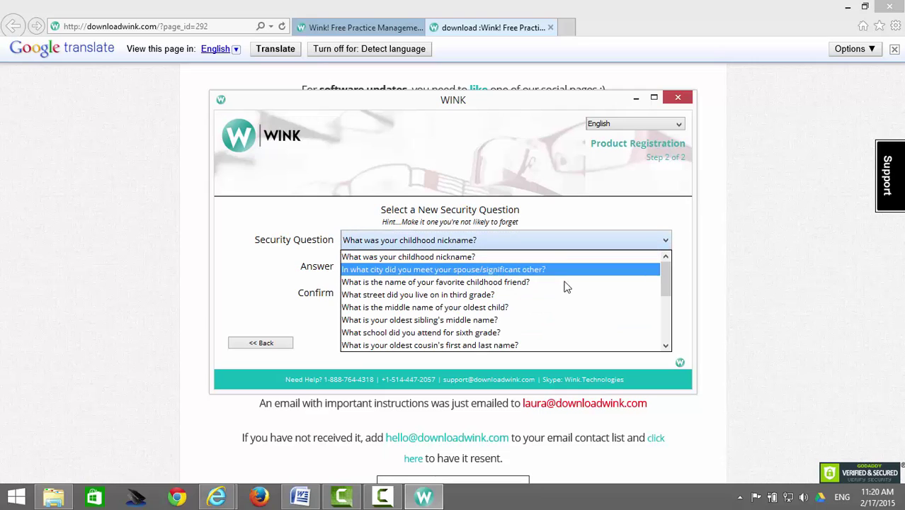
{"action": "left_click", "coordinate": [566, 307]}
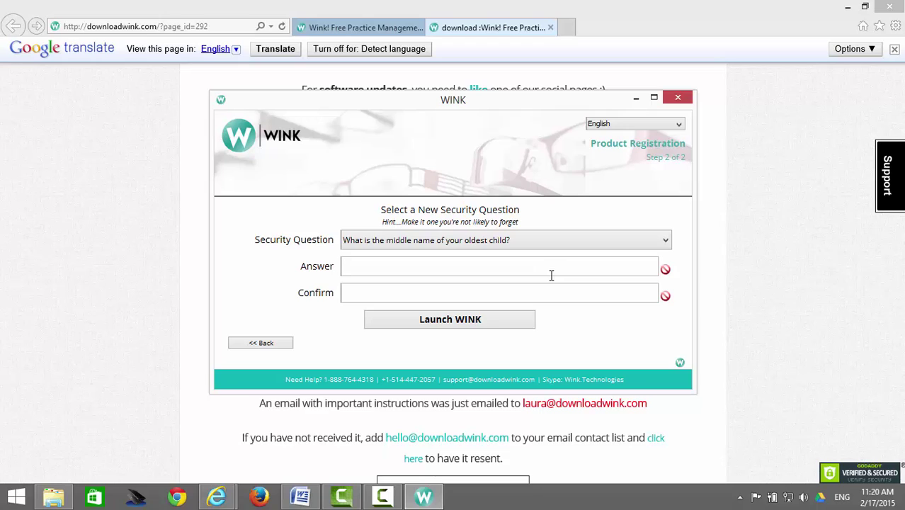
{"action": "left_click", "coordinate": [551, 274]}
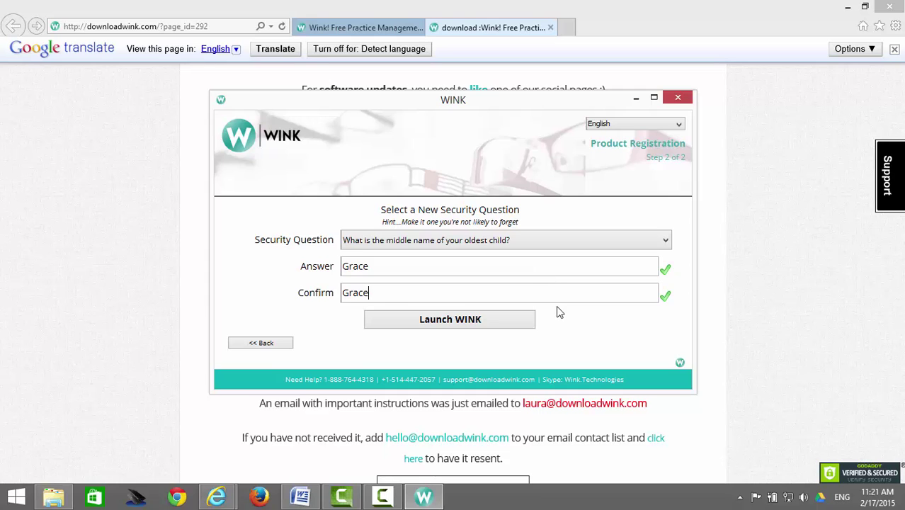
{"action": "left_click", "coordinate": [529, 321]}
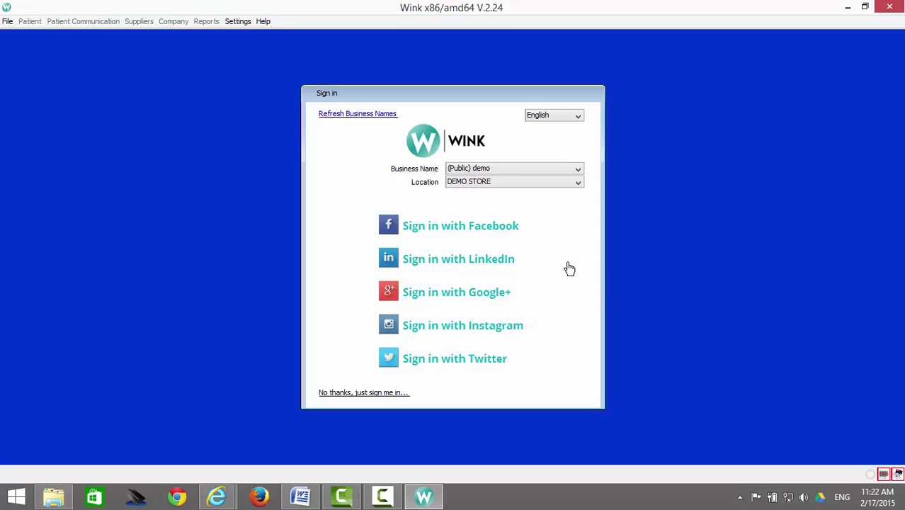
- Sign in to the demo store via LinkedIn, allowing access and acknowledging the demo data warning
{"action": "left_click", "coordinate": [508, 265]}
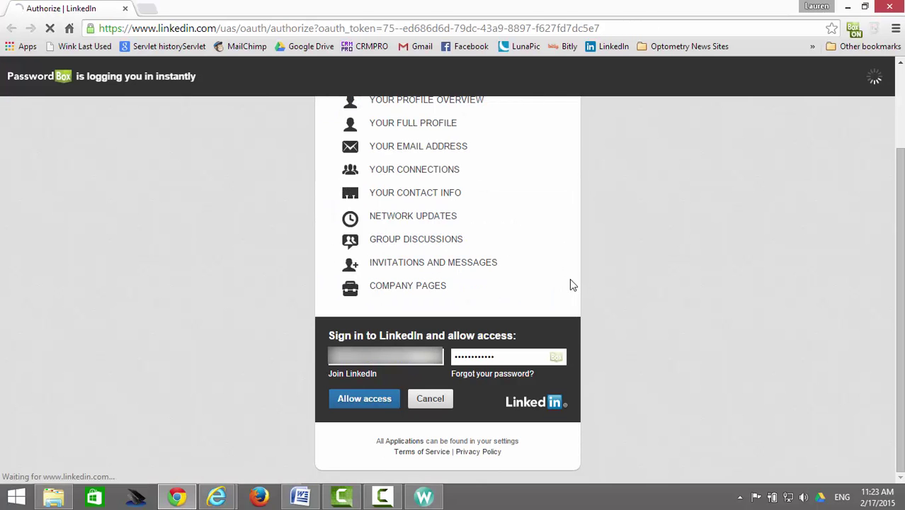
{"action": "left_click", "coordinate": [358, 410]}
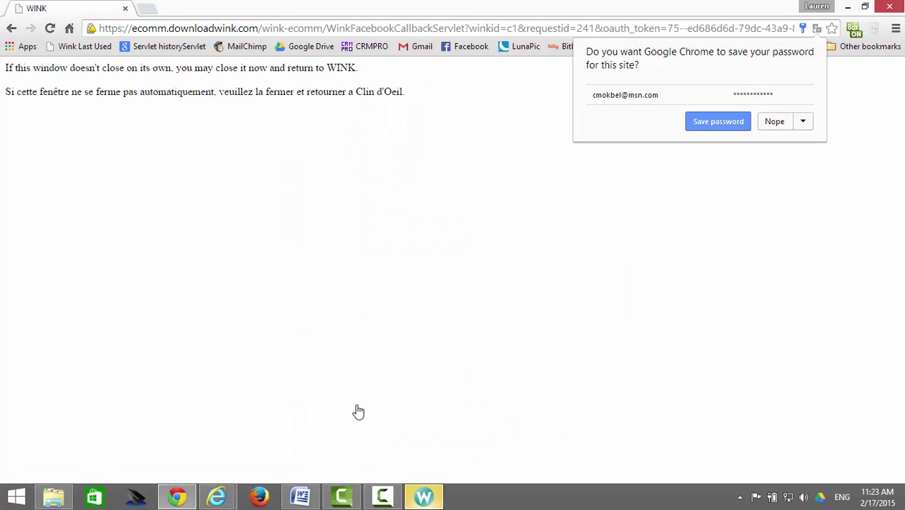
{"action": "left_click", "coordinate": [440, 503]}
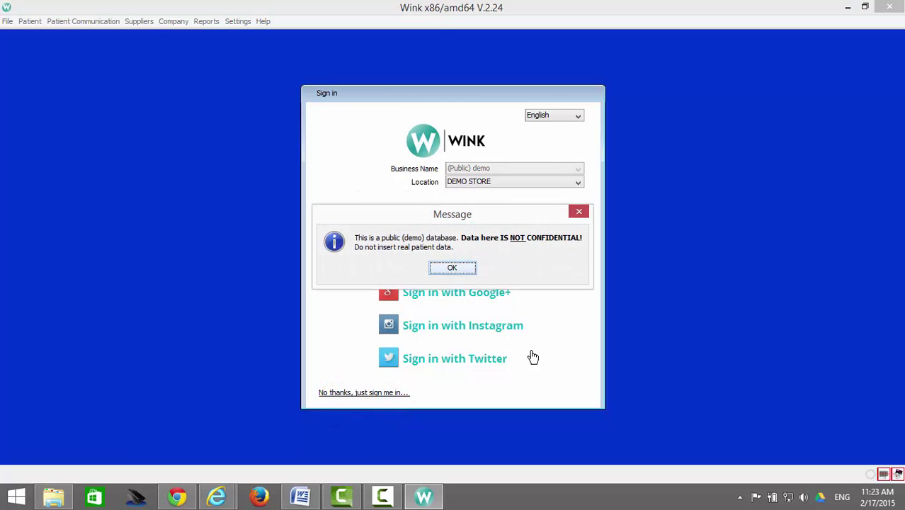
{"action": "left_click", "coordinate": [467, 268]}
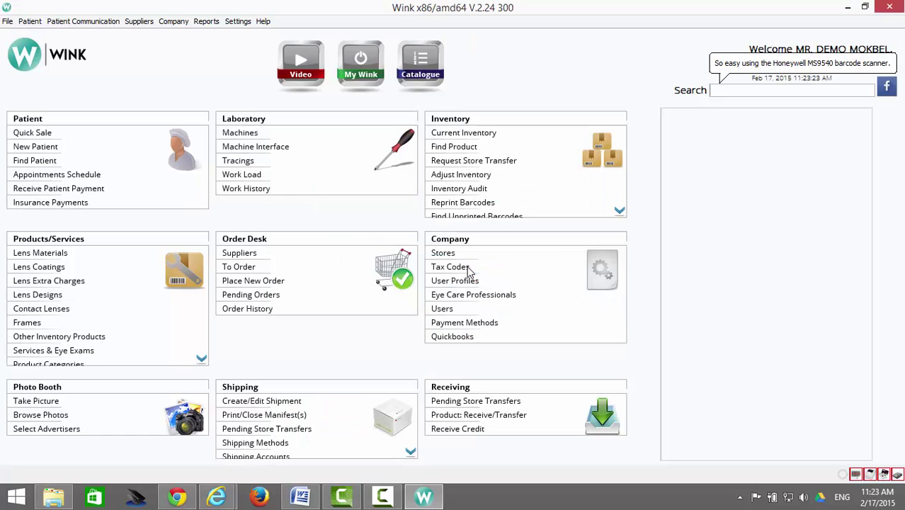